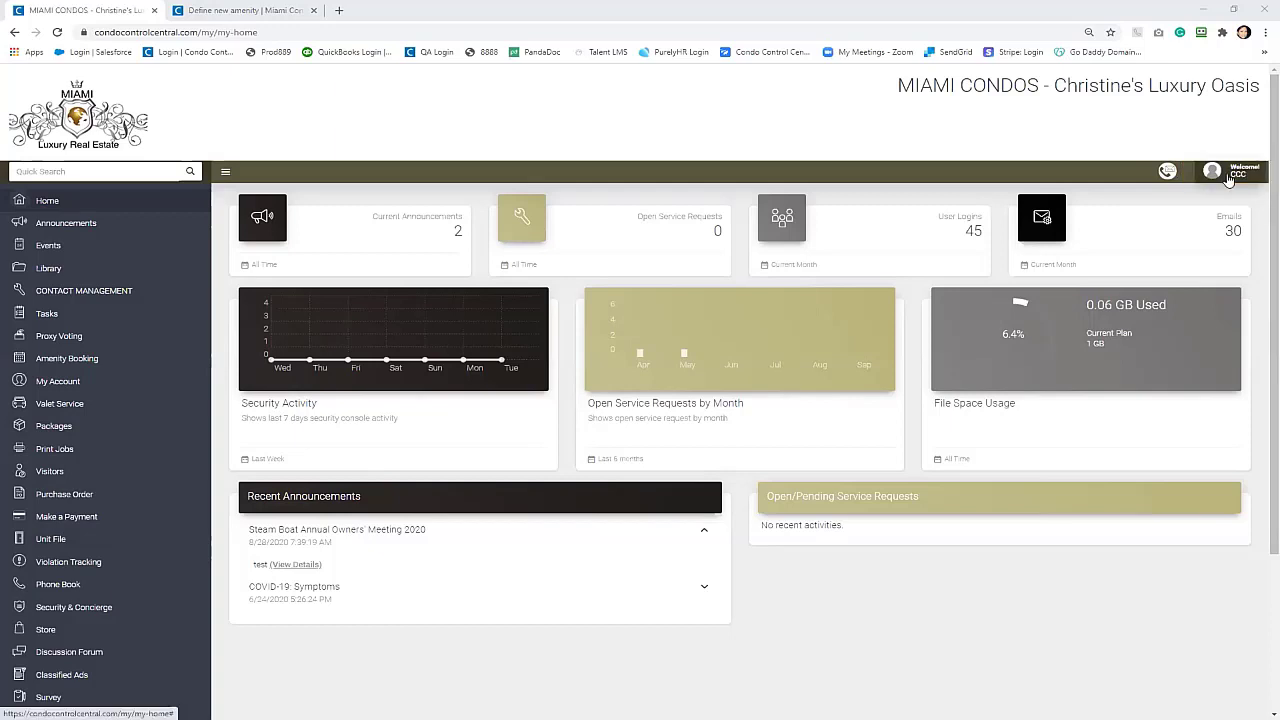
Step: Open the amenity settings in the workspace setup
left_click(1228, 178)
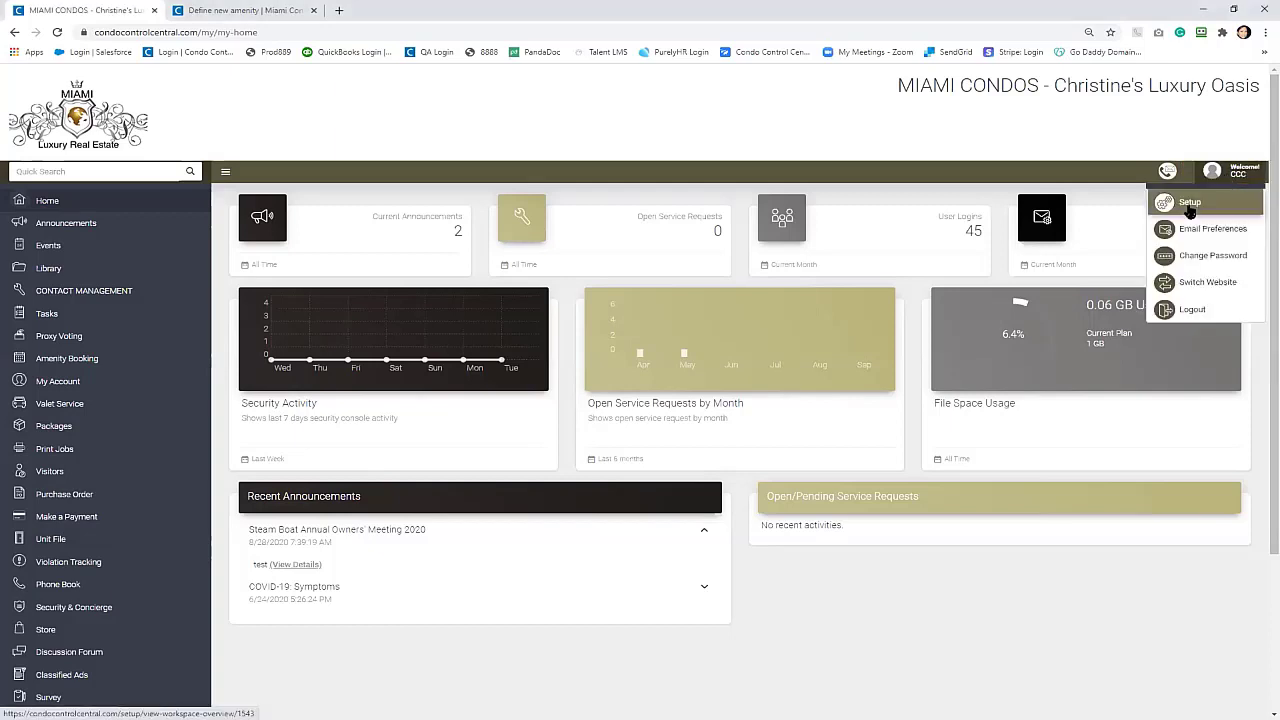
left_click(1192, 203)
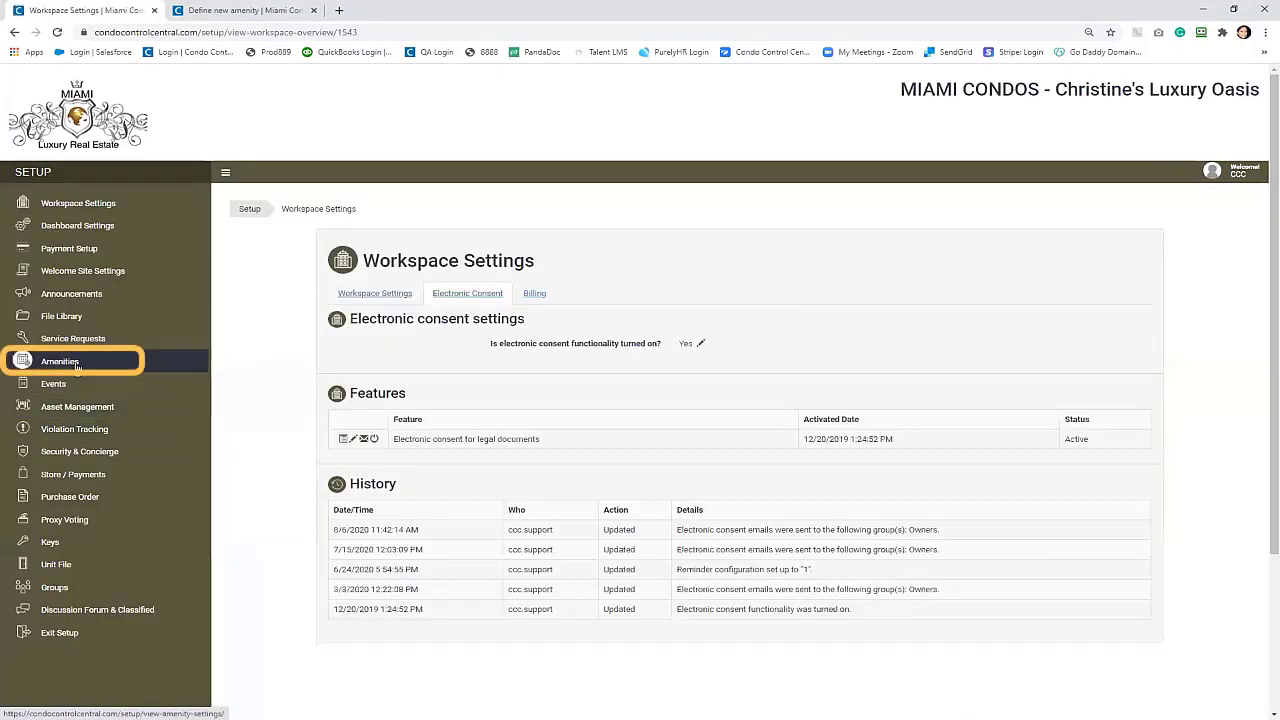
left_click(77, 366)
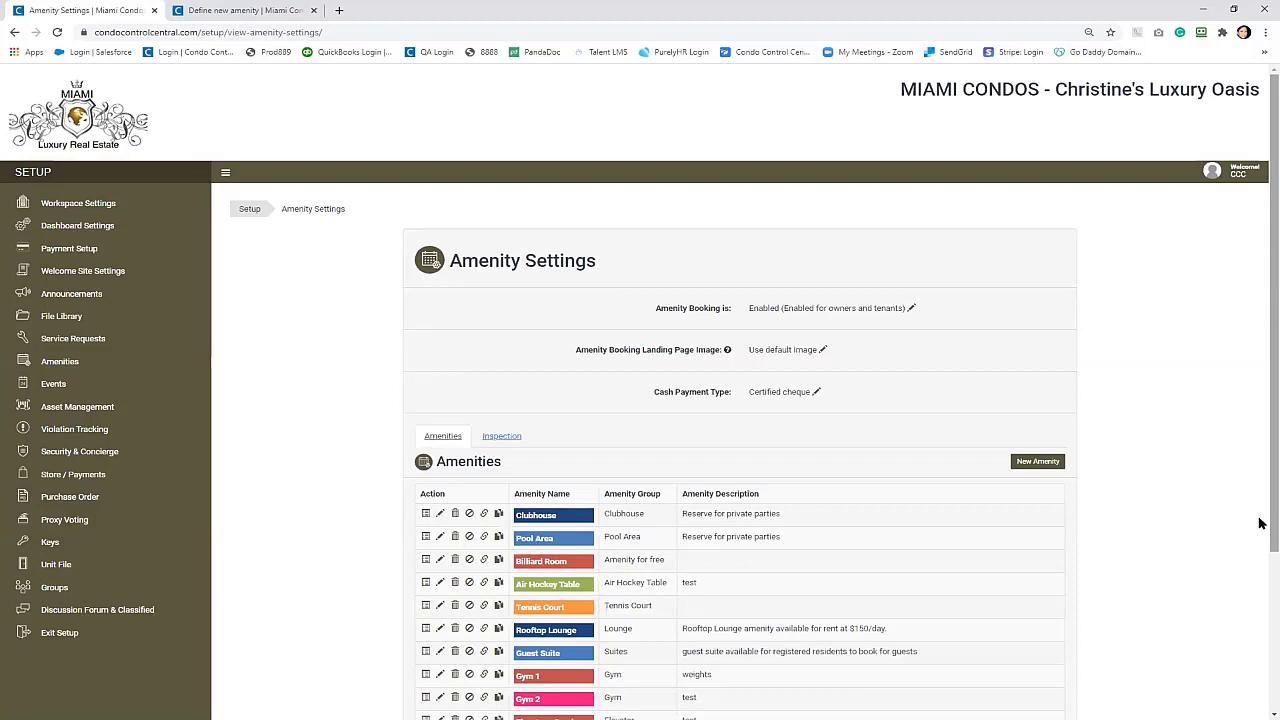
Step: Set amenity booking to "Yes - amenity booking enabled for owners and tenants" and save the setting
left_click(912, 310)
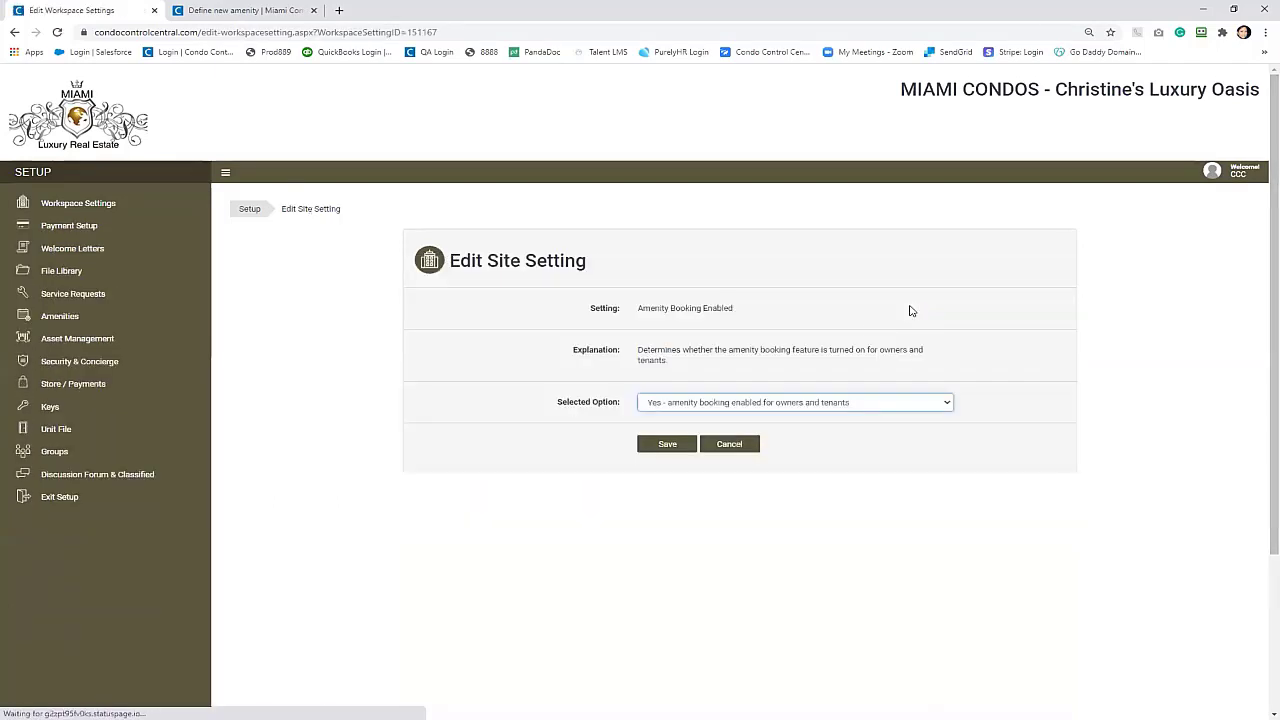
left_click(762, 402)
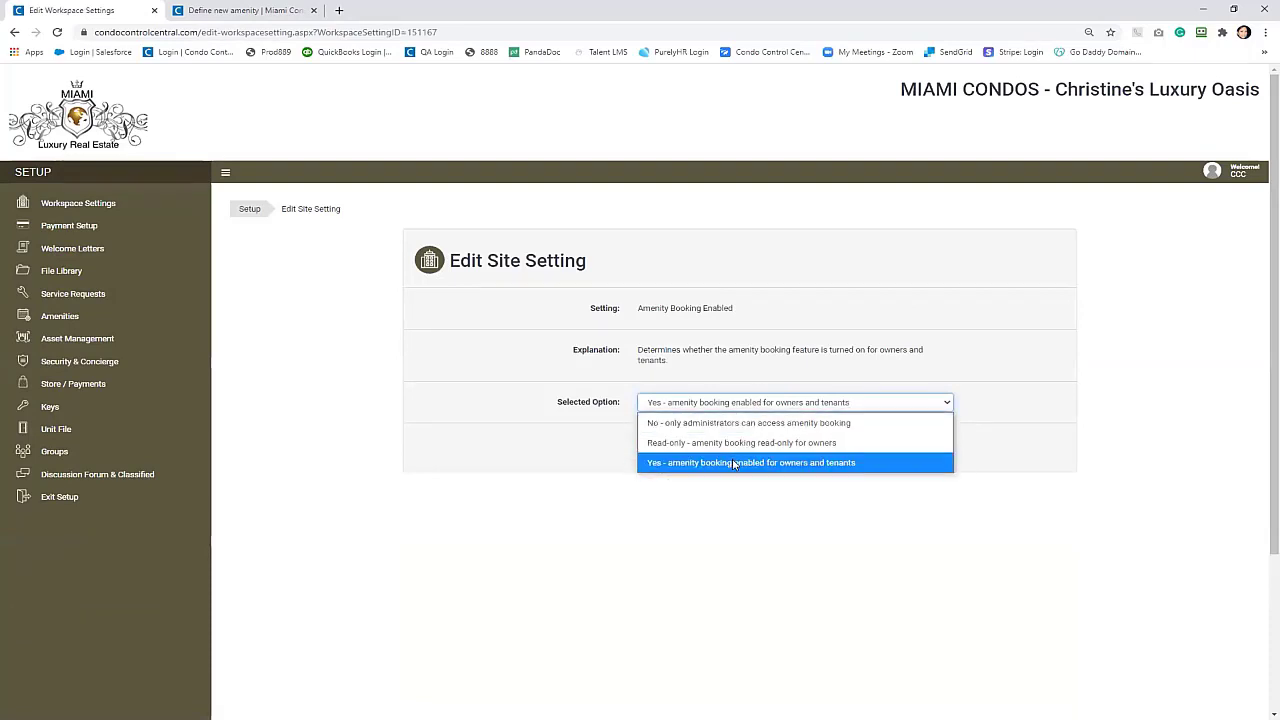
left_click(790, 462)
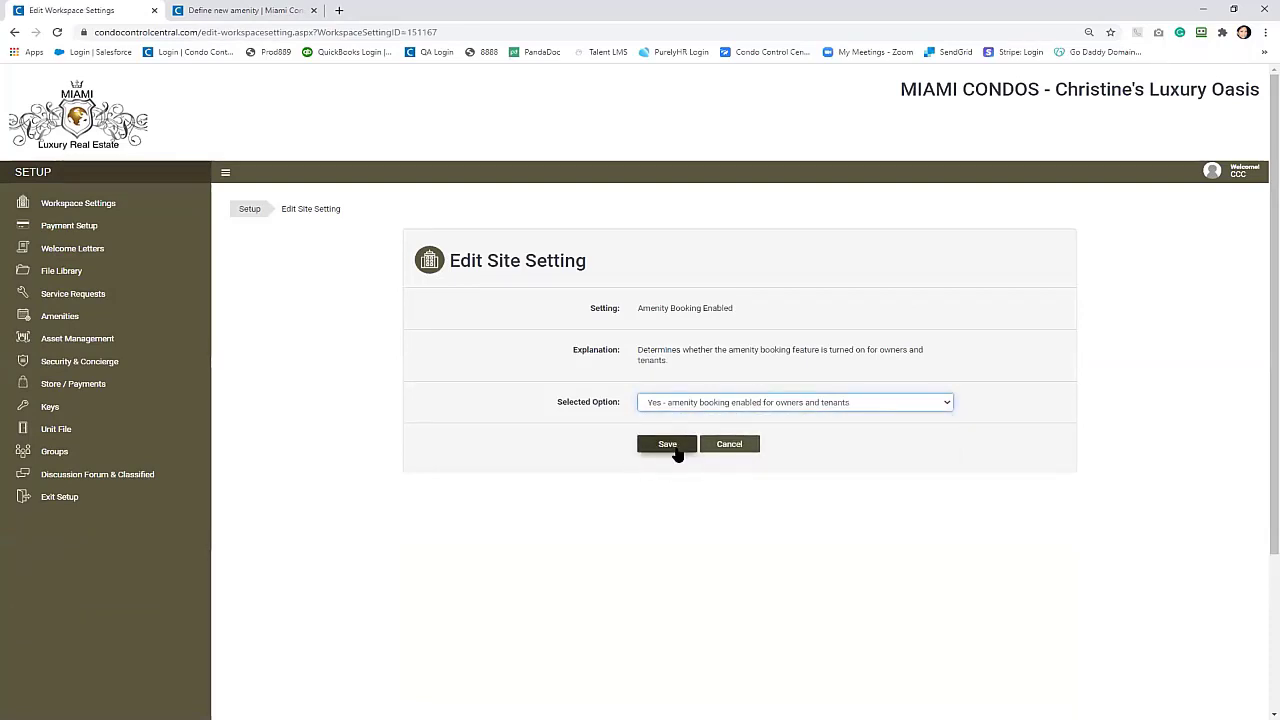
left_click(677, 450)
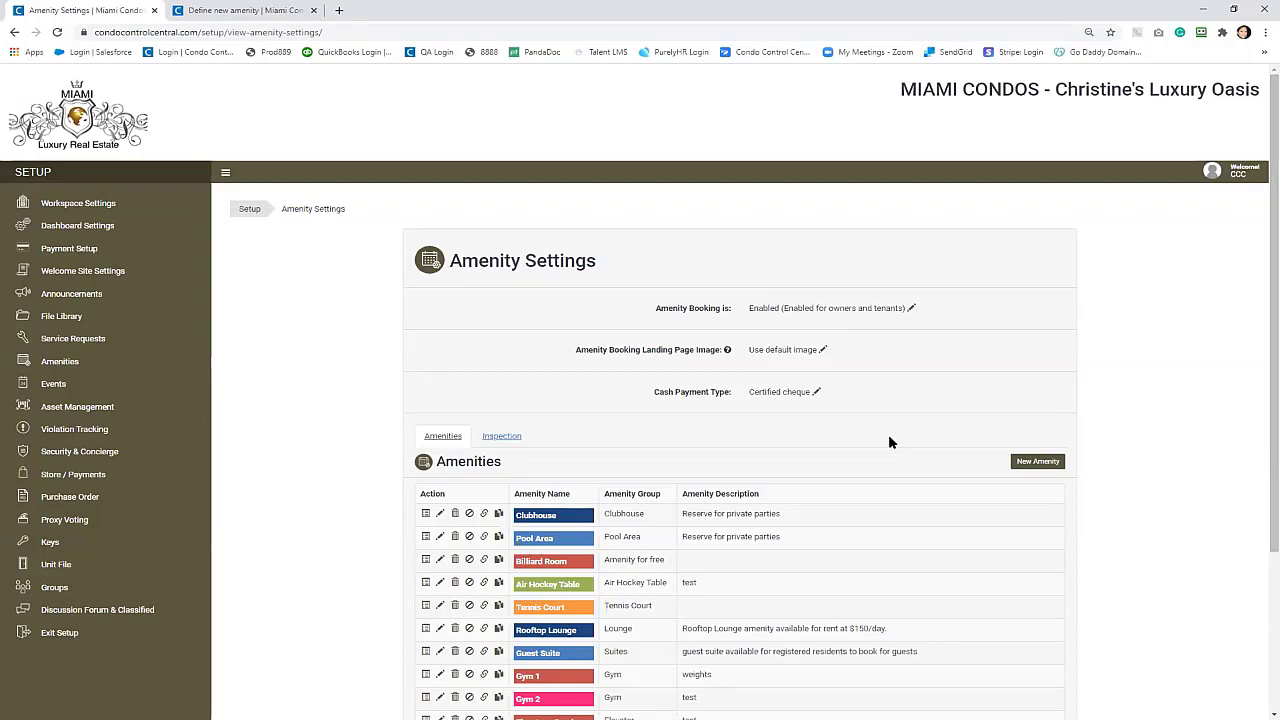
Step: Save the default image for the amenity booking landing page and Certified cheque as the cash payment type
left_click(823, 350)
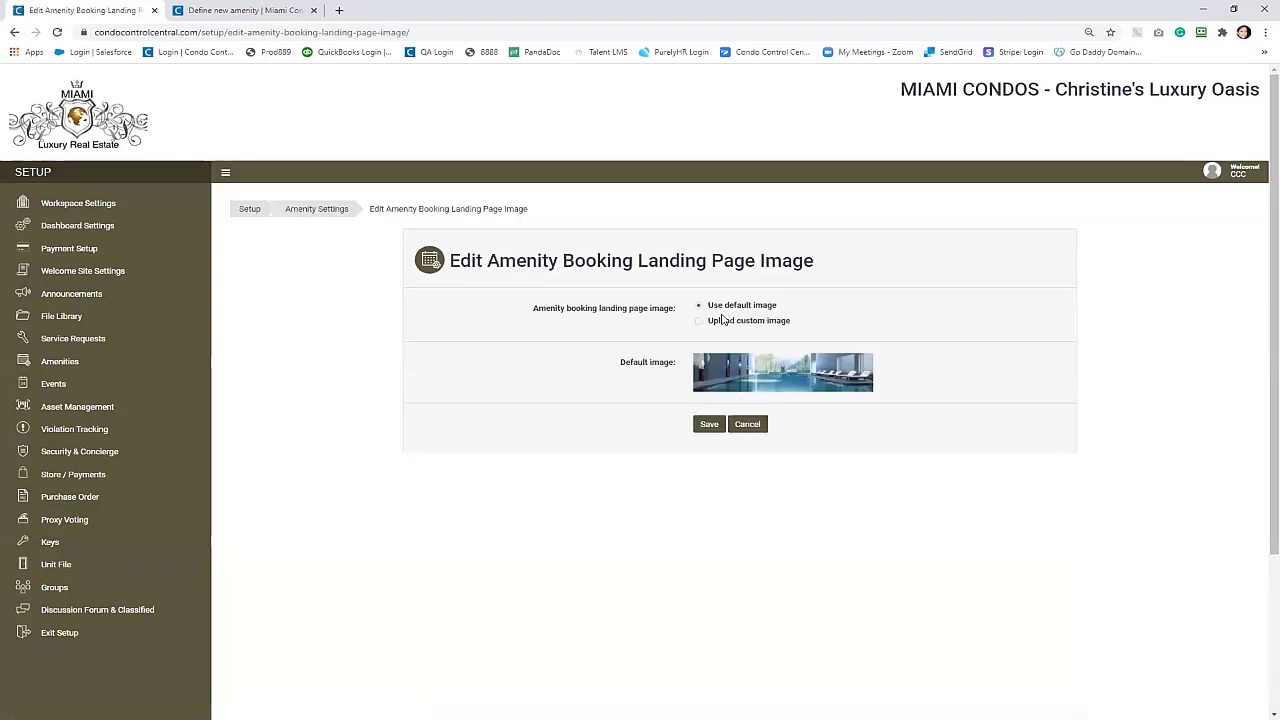
left_click(708, 425)
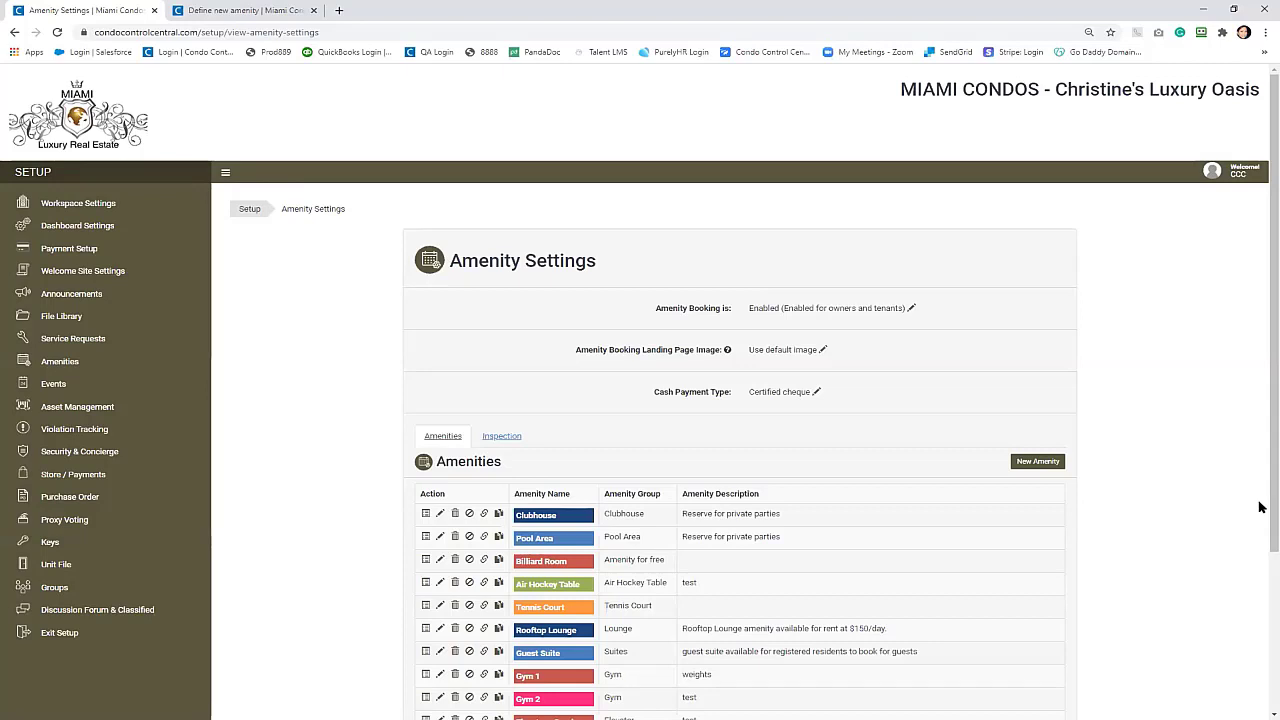
left_click(817, 393)
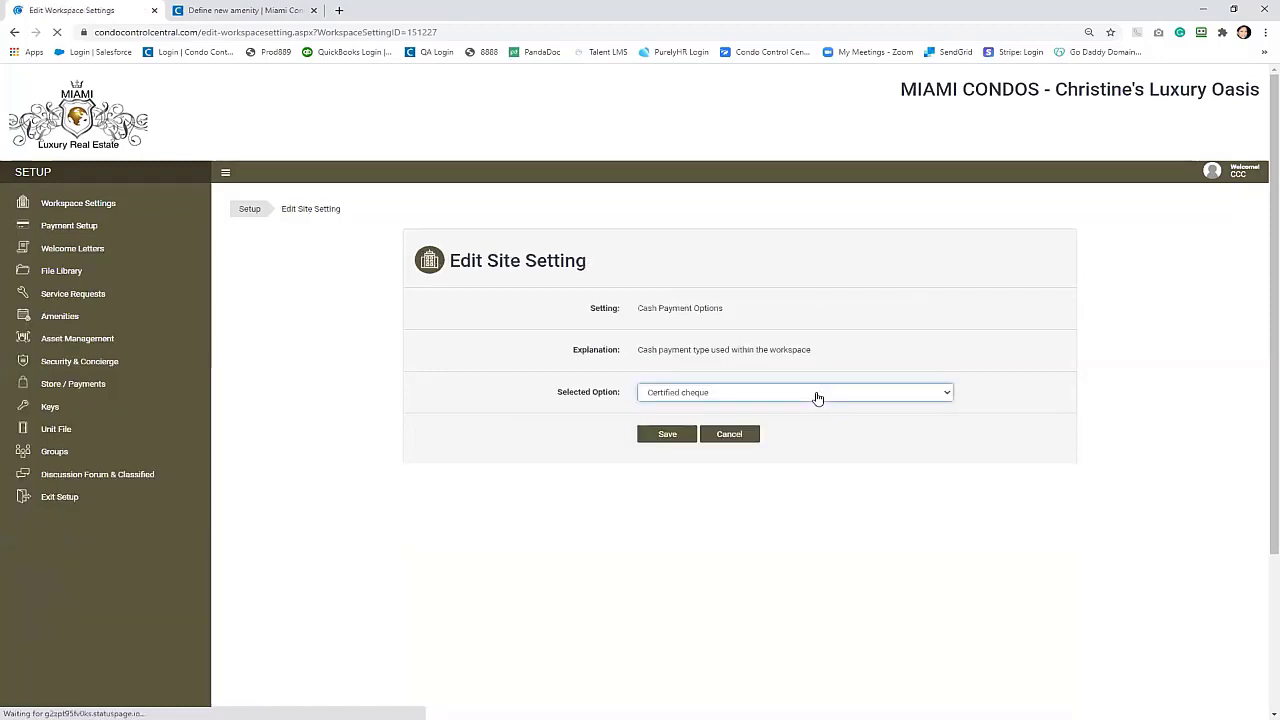
left_click(752, 398)
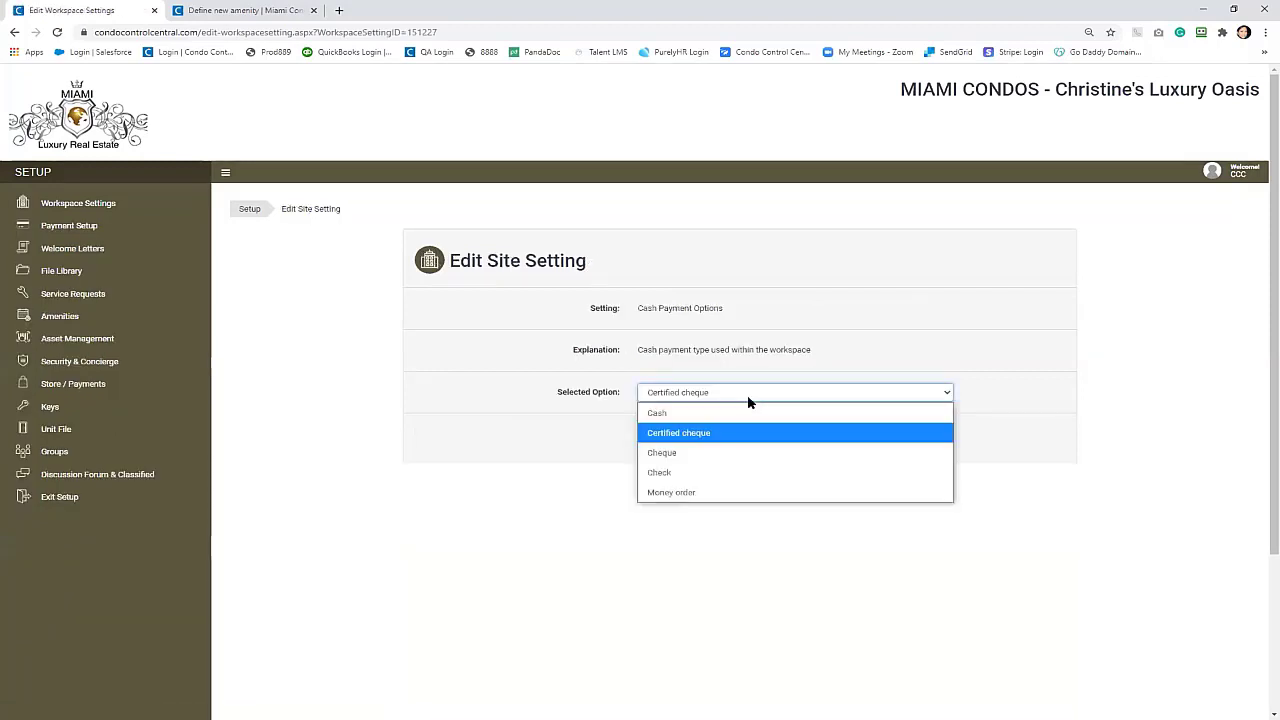
left_click(703, 432)
left_click(659, 436)
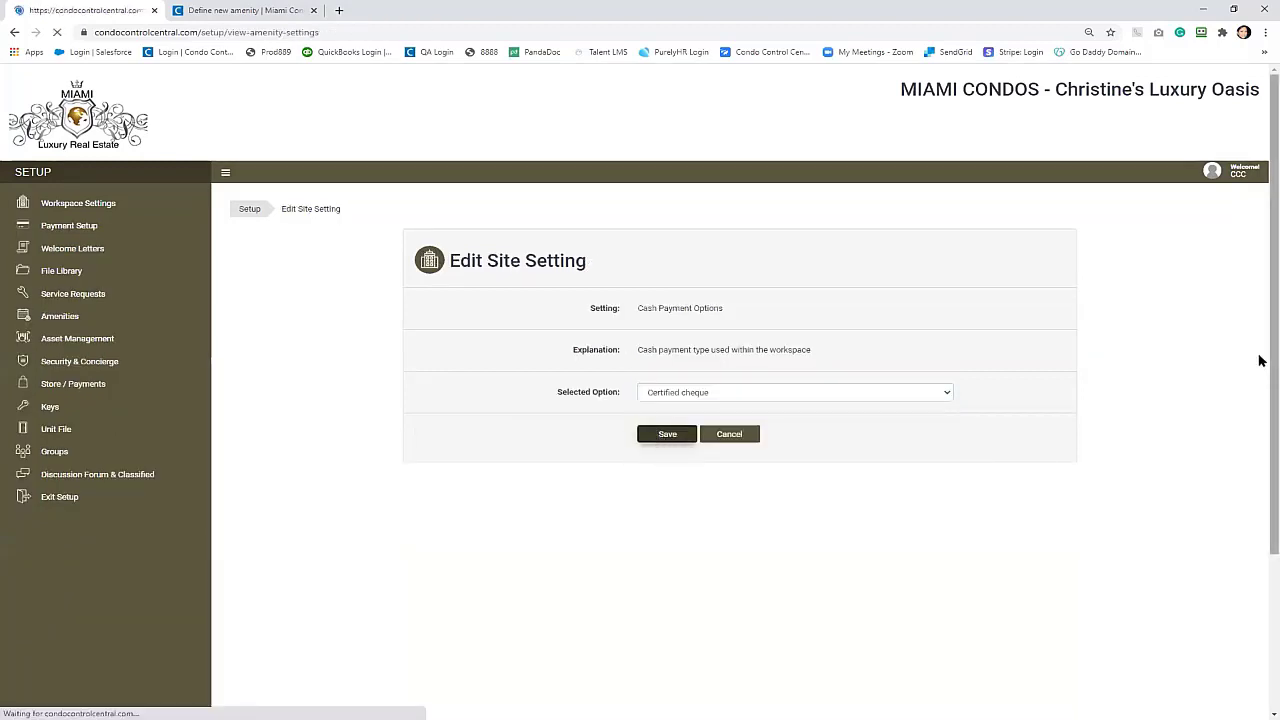
Step: Start defining a new amenity from the amenities list
scroll(1260, 380, "down", 1)
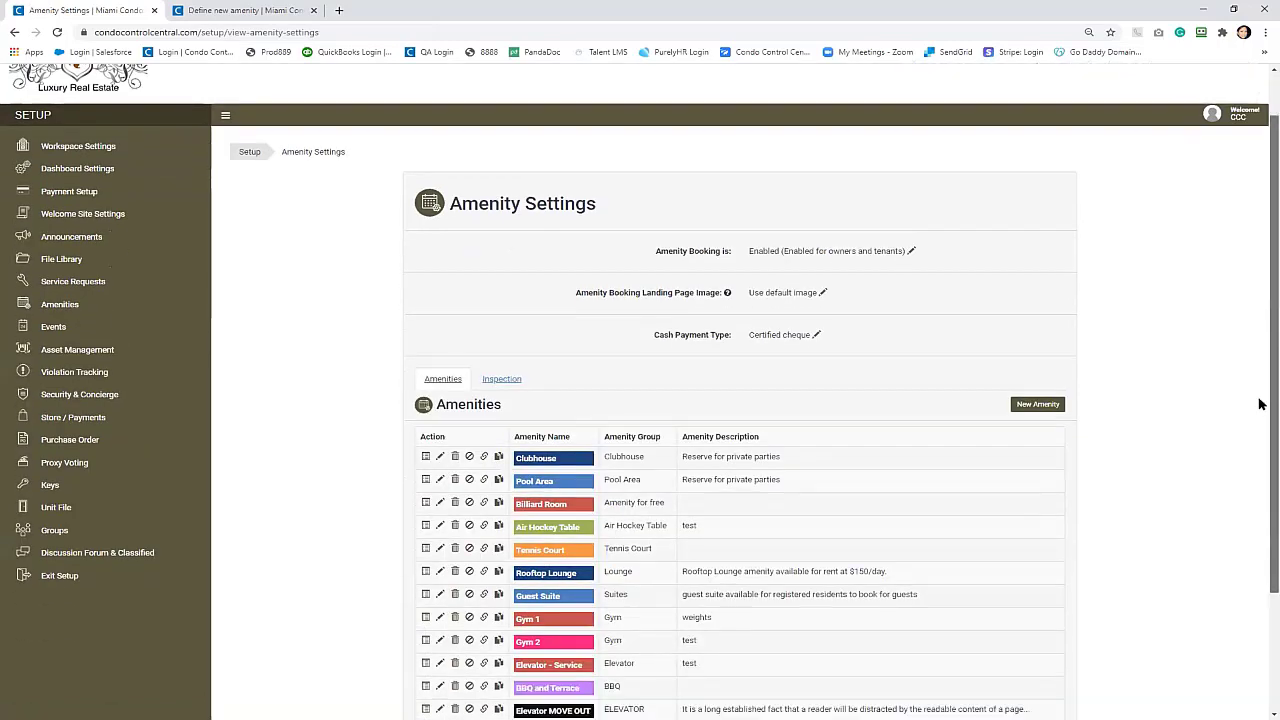
scroll(1024, 503, "down", 1)
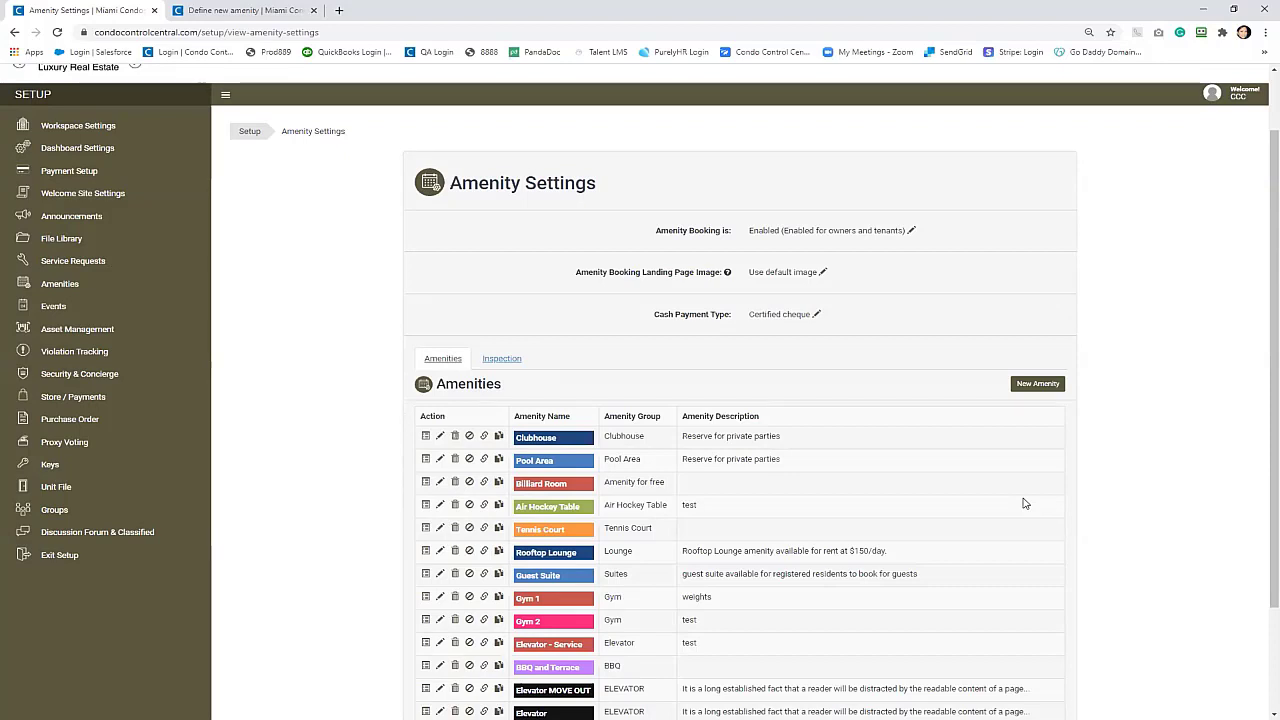
left_click(1033, 388)
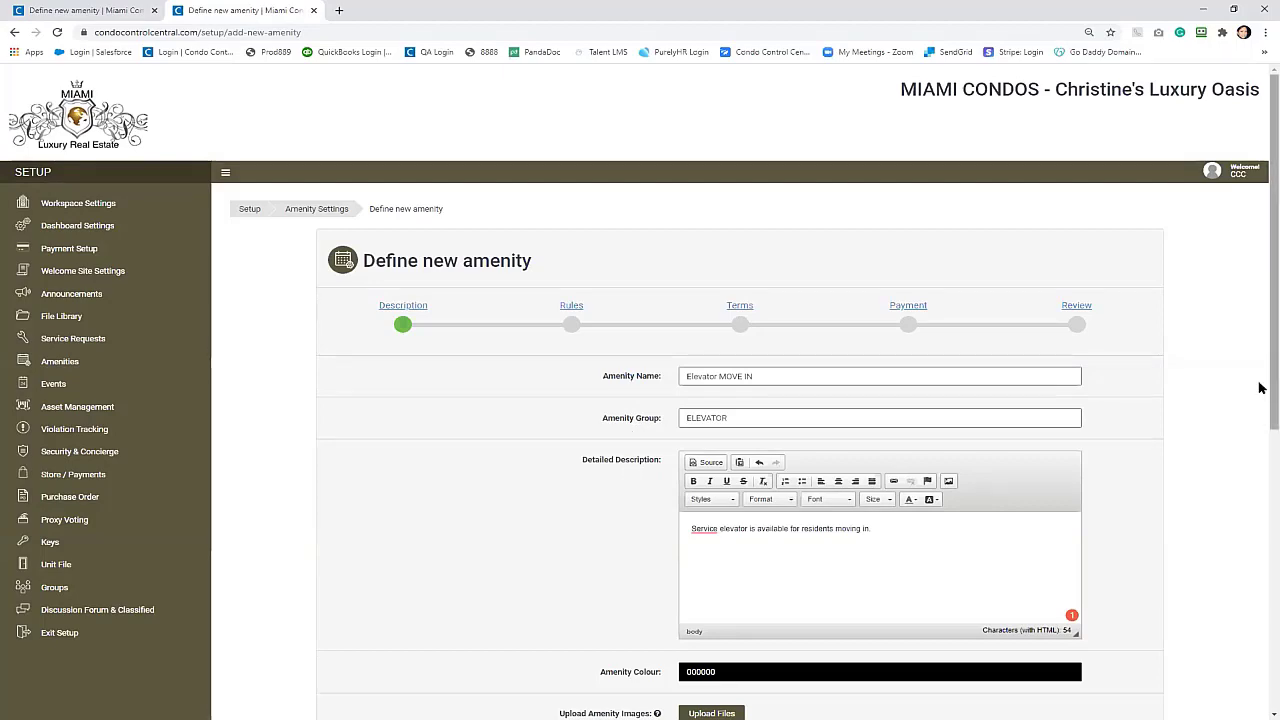
Step: Keep the Elevator MOVE IN amenity's colour at black (000000) and advance from its description to its rules
scroll(1260, 423, "down", 3)
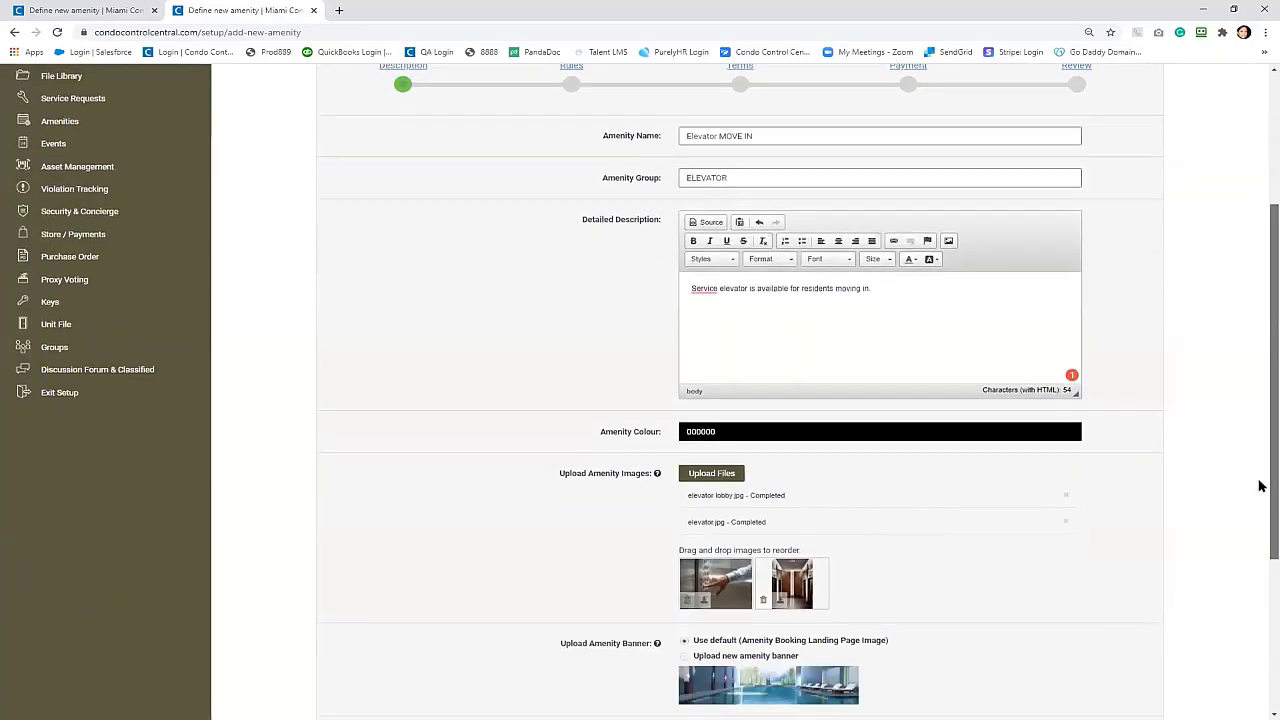
scroll(1259, 486, "down", 2)
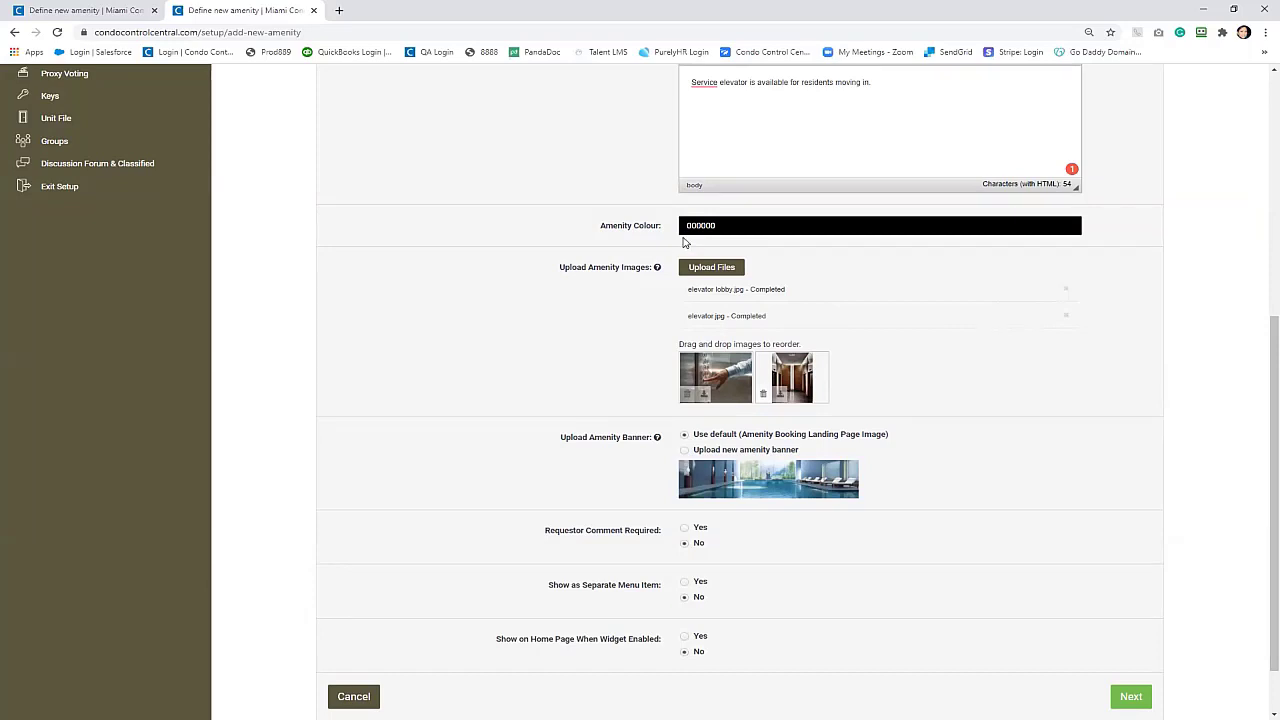
left_click(686, 229)
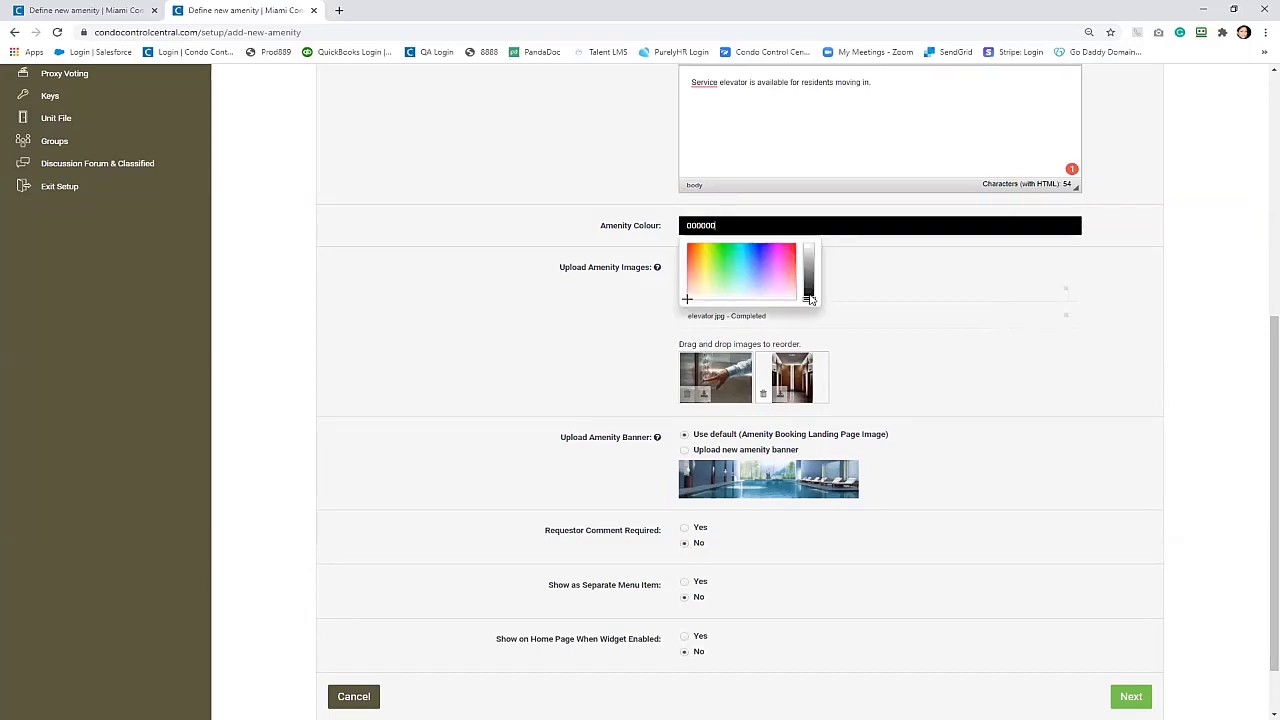
left_click_drag(809, 298, 810, 309)
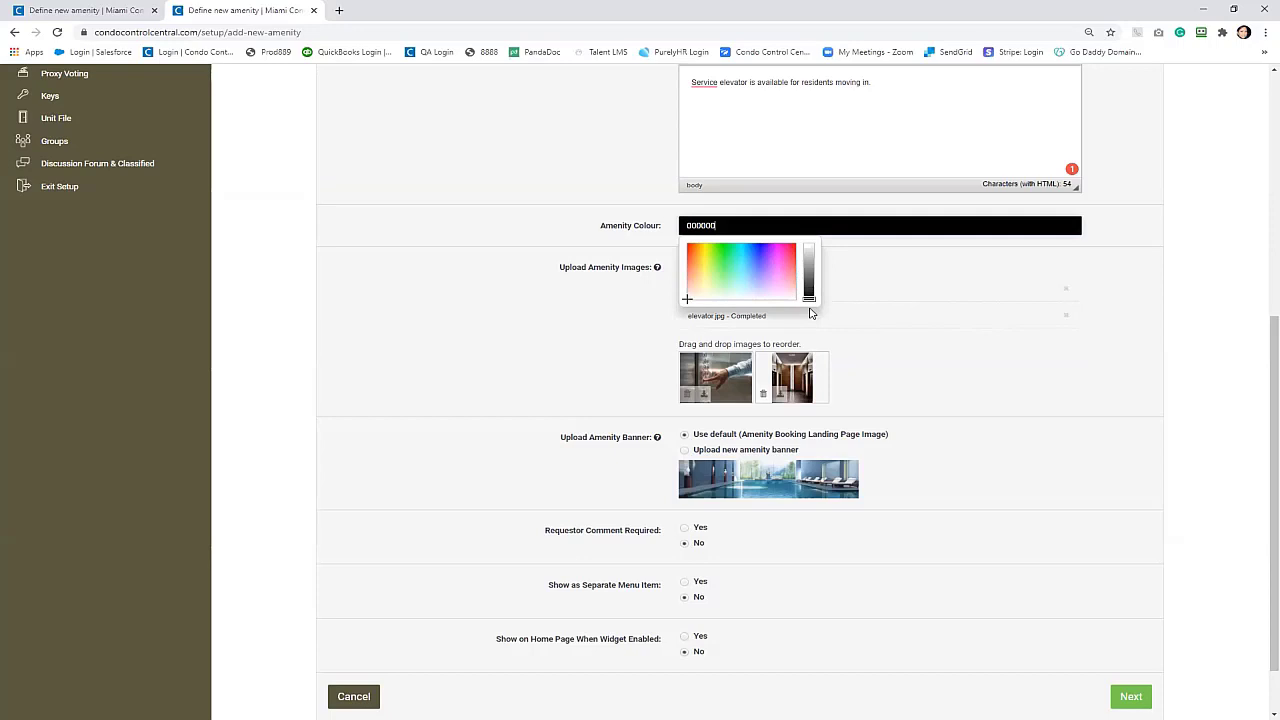
left_click(904, 279)
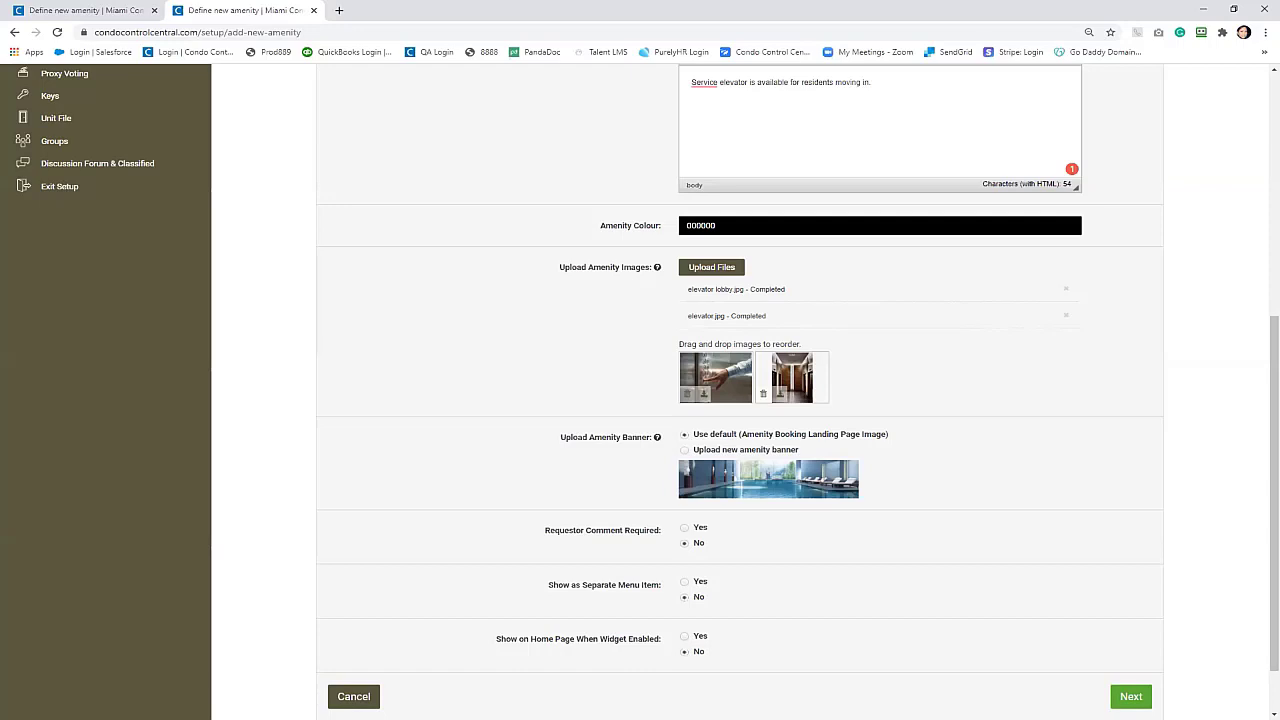
left_click(1131, 696)
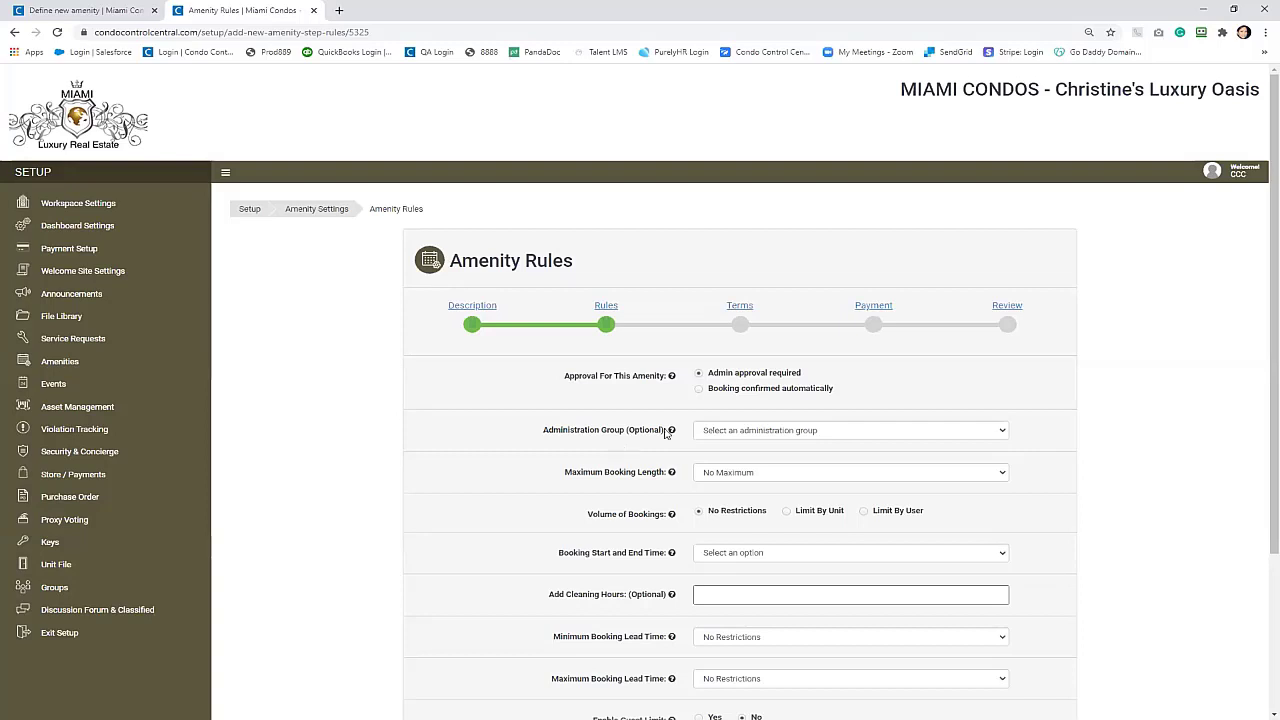
Step: Assign the Security & Concierge administration group to the amenity and set its maximum booking length to 3 hours
left_click(706, 436)
left_click(711, 512)
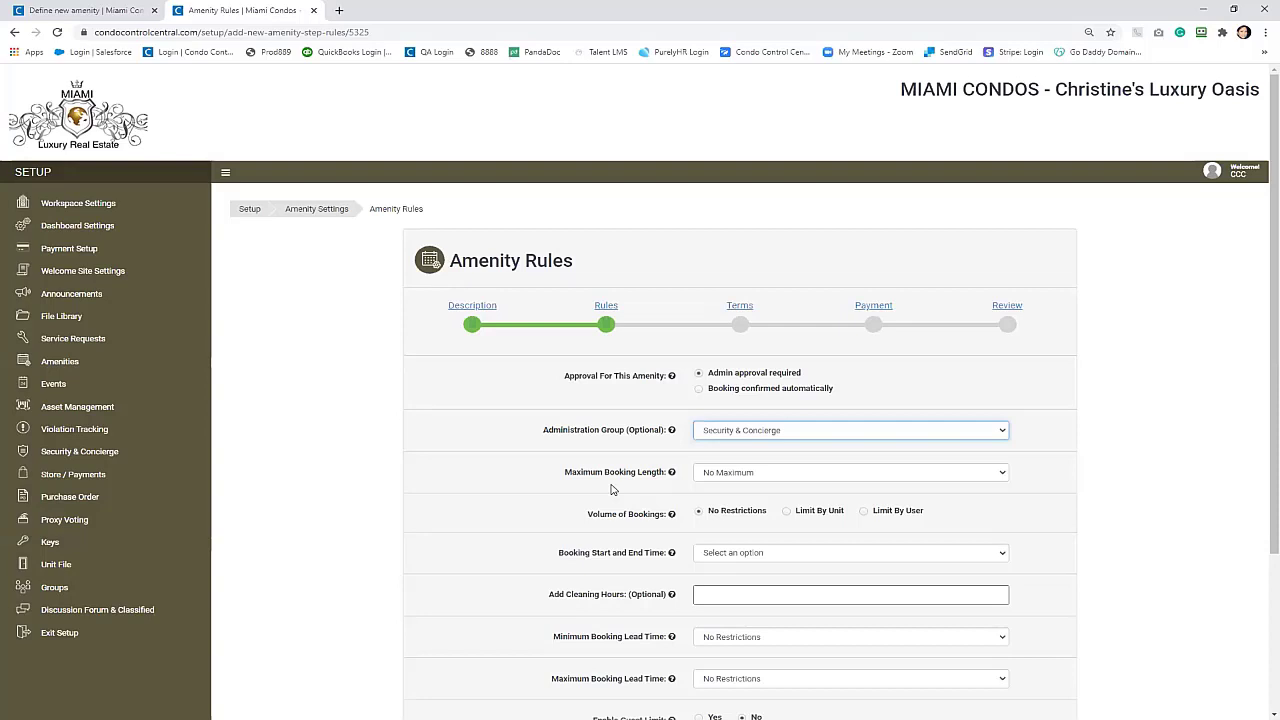
left_click(762, 479)
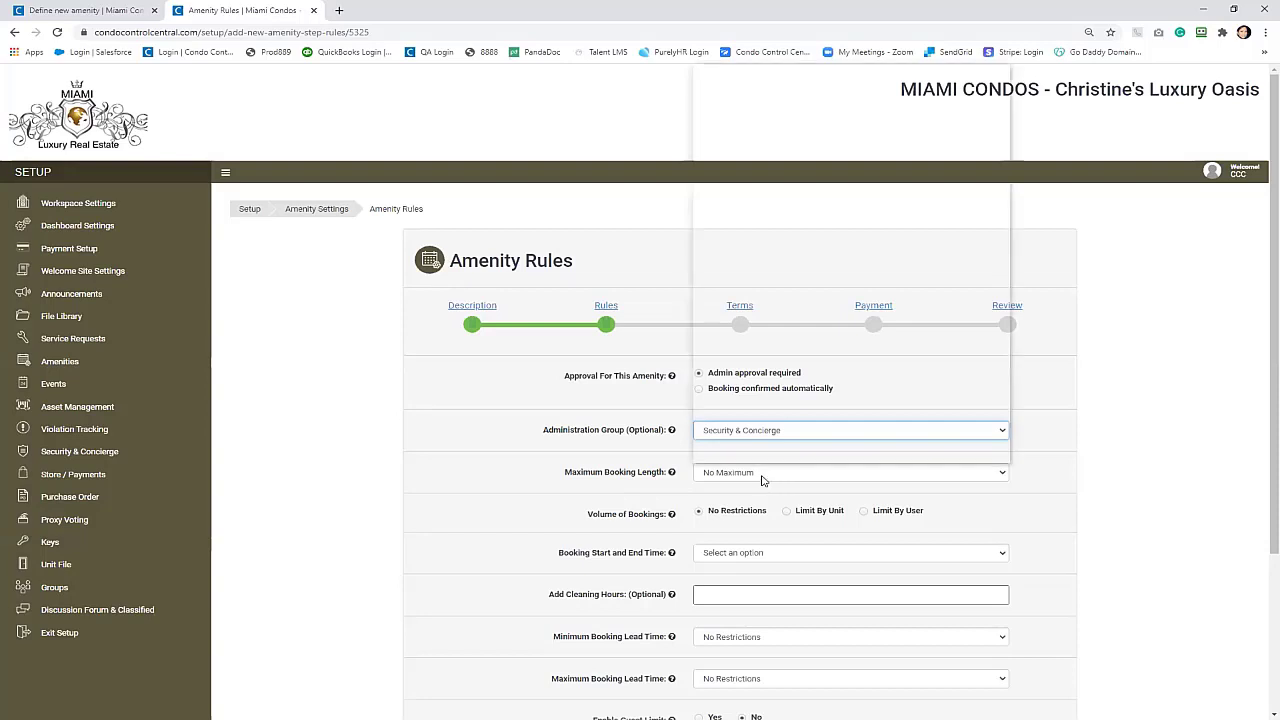
left_click(724, 234)
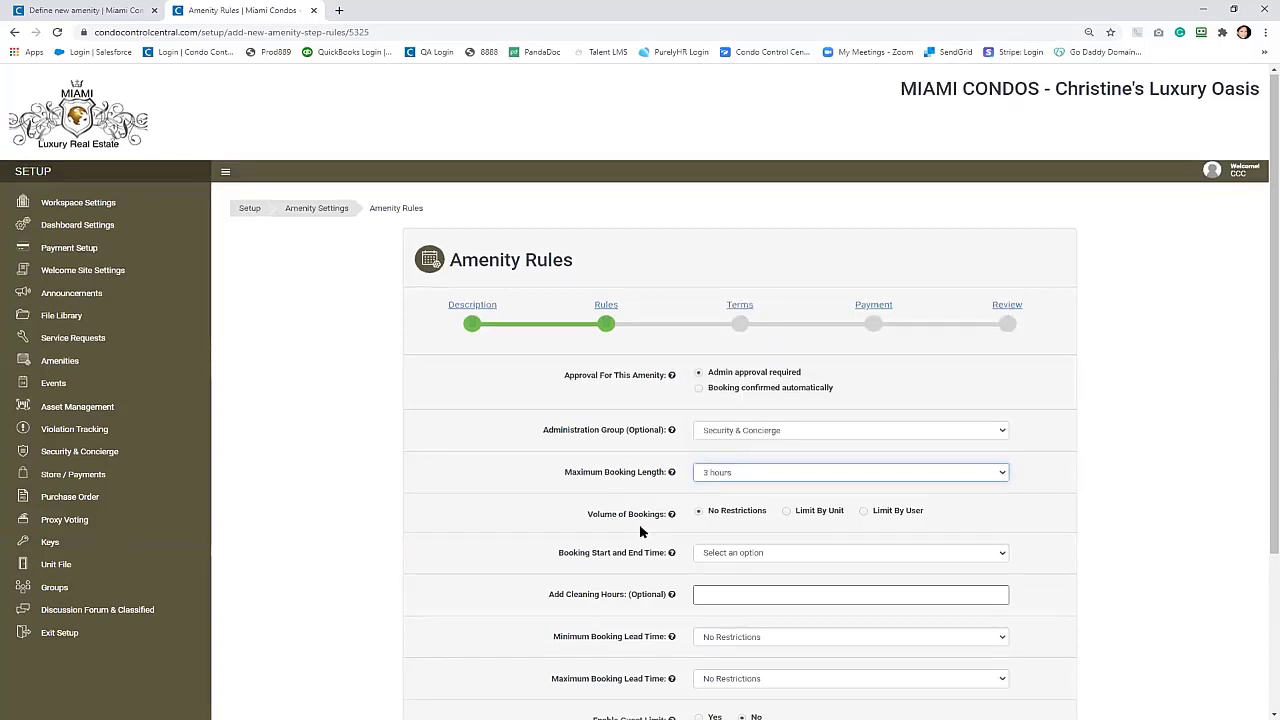
Step: Limit the volume of bookings by unit to 1 time per day
scroll(641, 528, "down", 3)
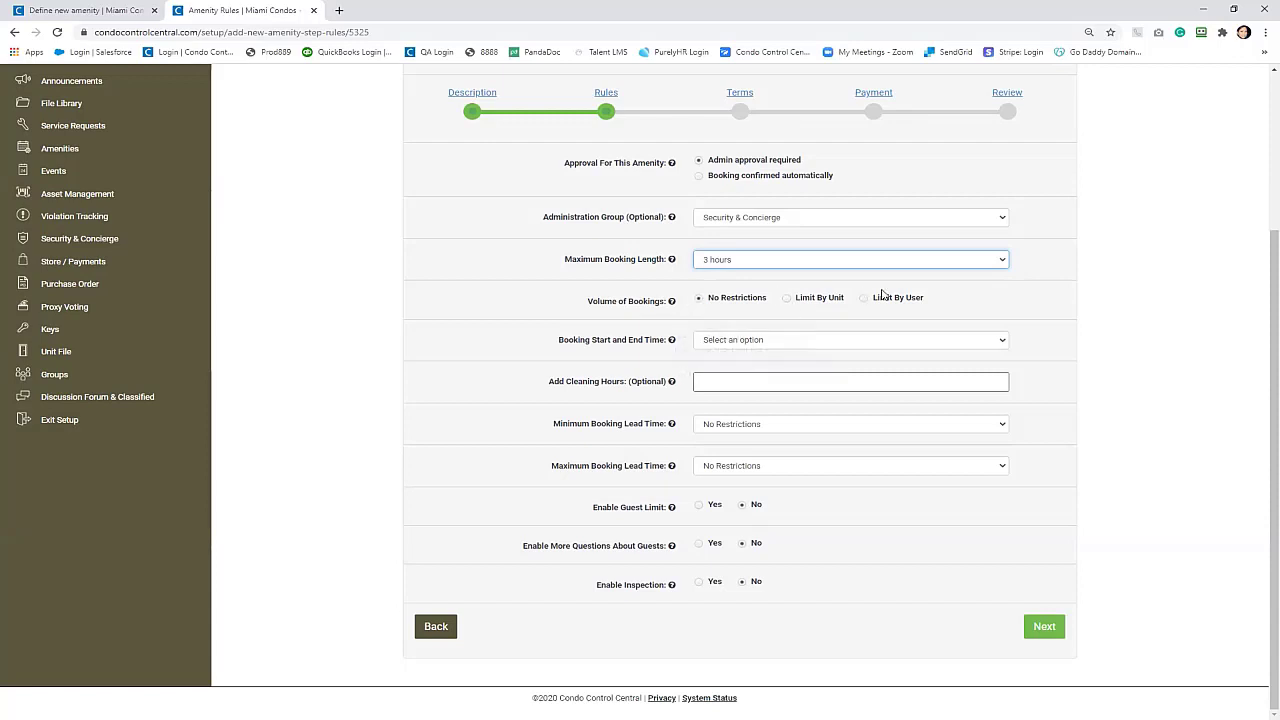
left_click(787, 298)
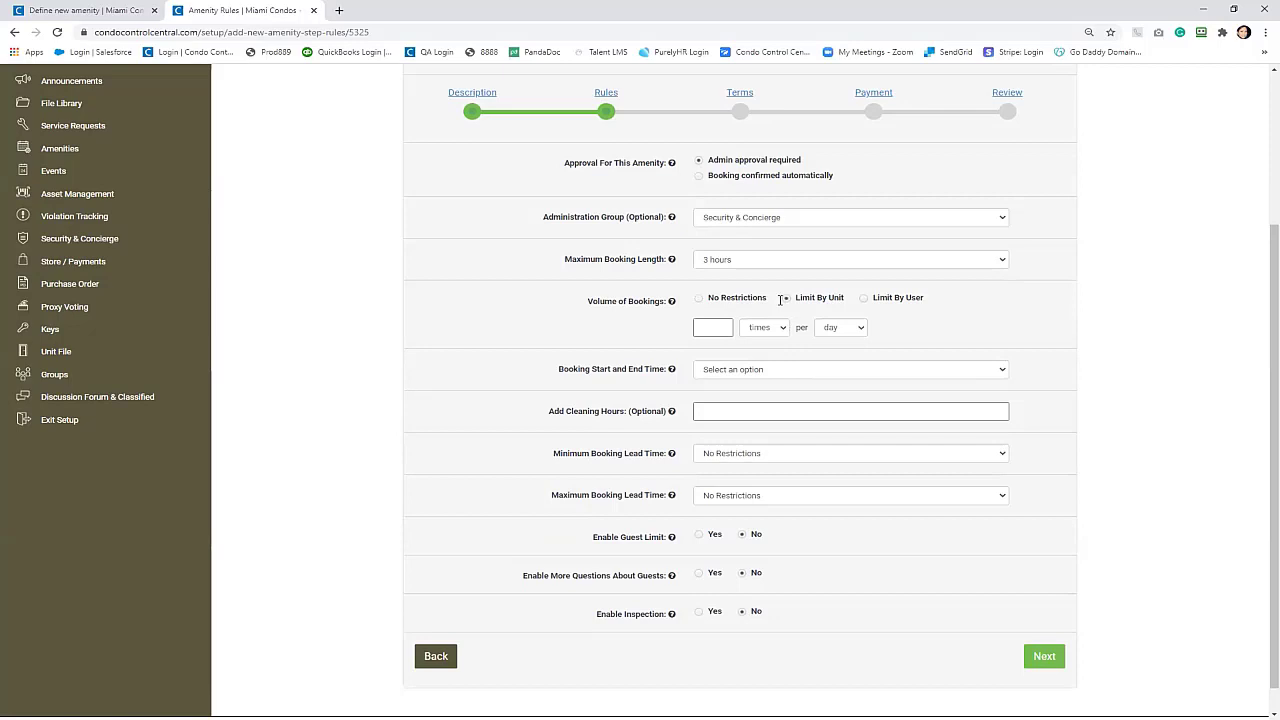
left_click(832, 330)
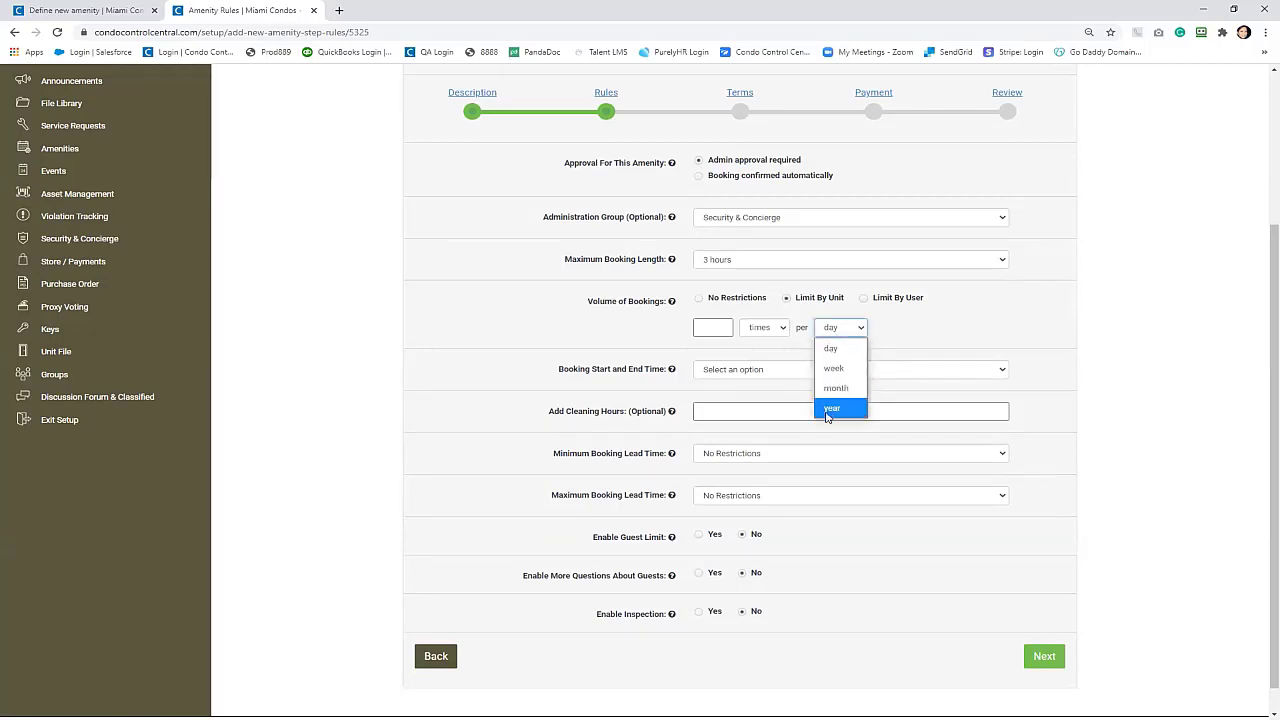
left_click(934, 340)
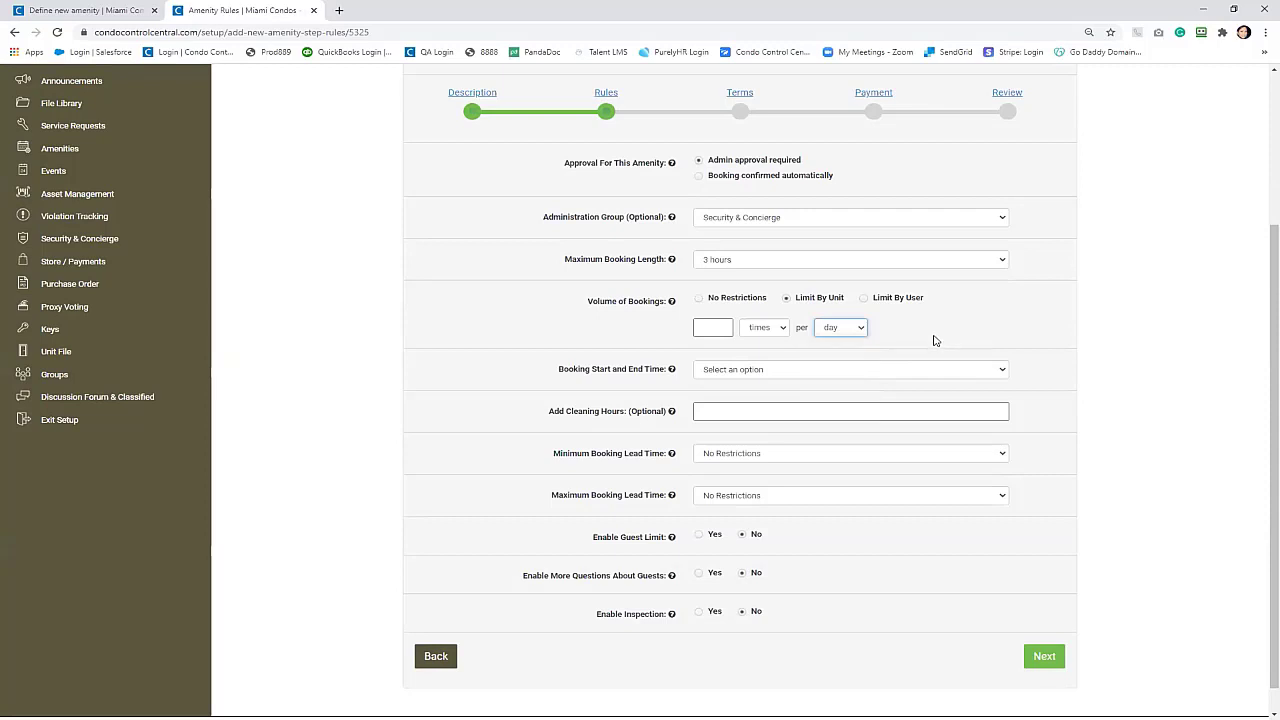
left_click(707, 330)
type("1")
Step: Set the booking start and end time to Time Slots and apply the timeslot to all days of the week
left_click(760, 371)
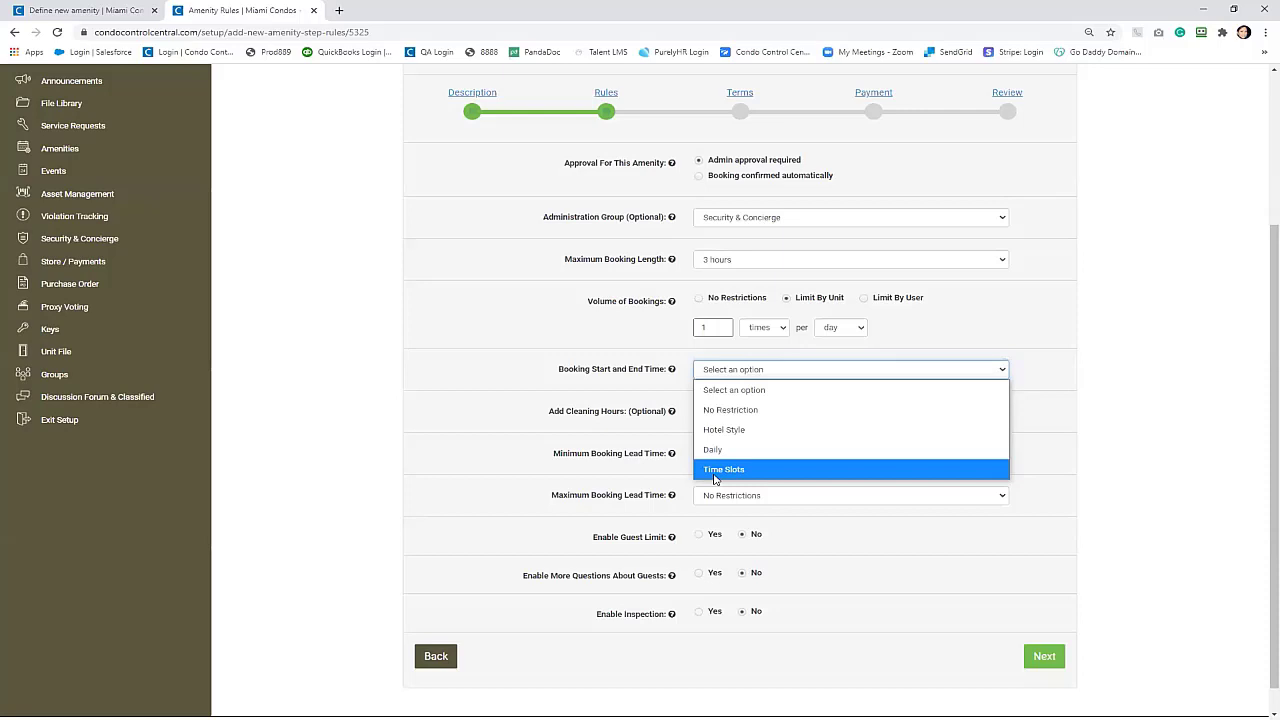
left_click(715, 470)
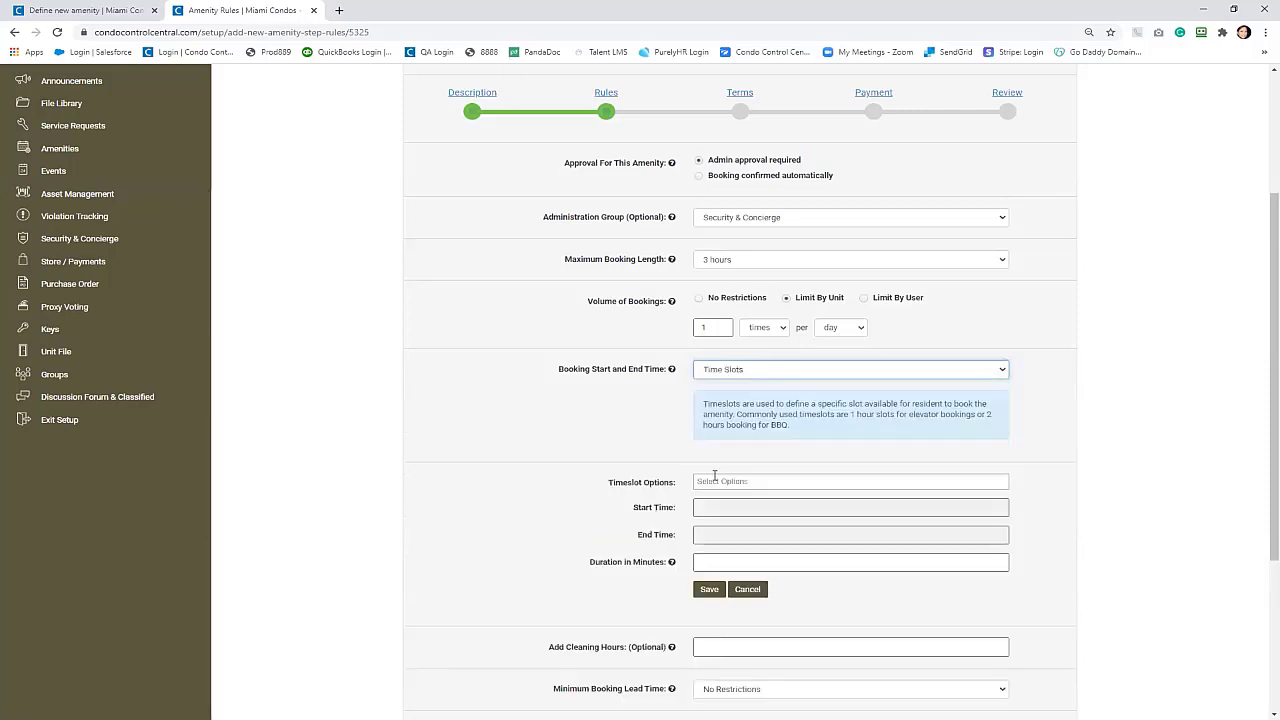
left_click(715, 480)
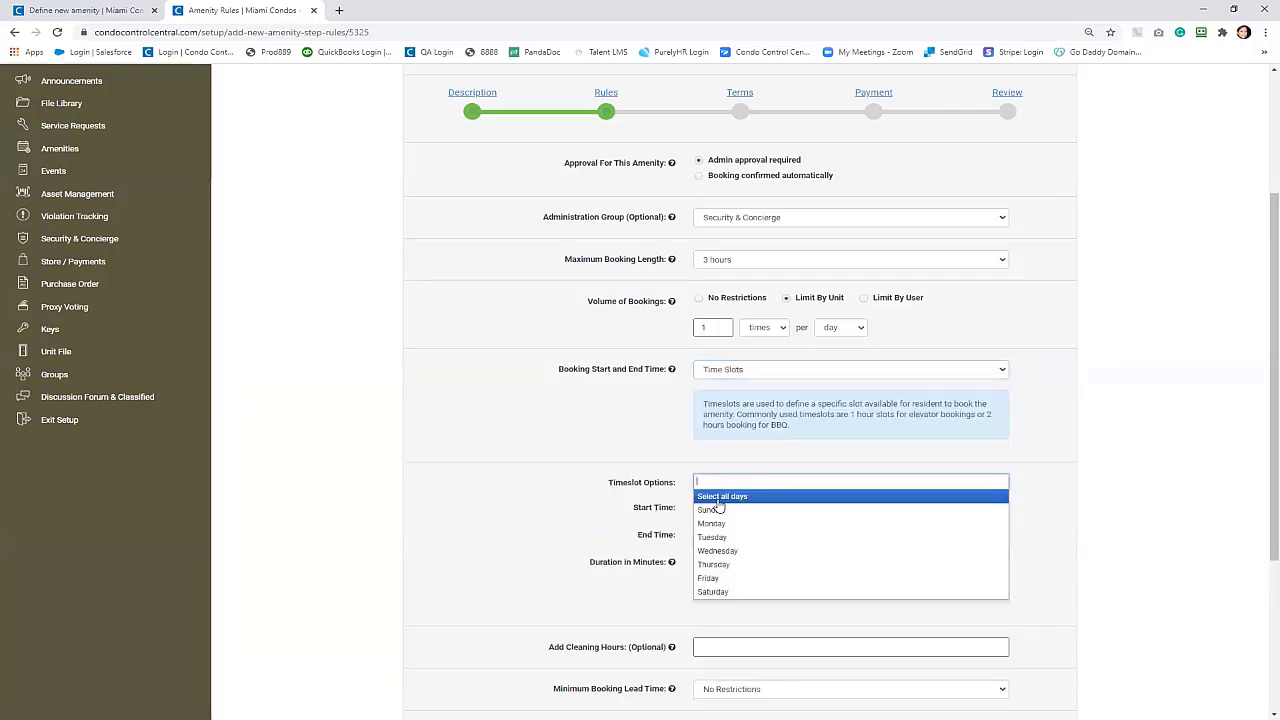
left_click(720, 498)
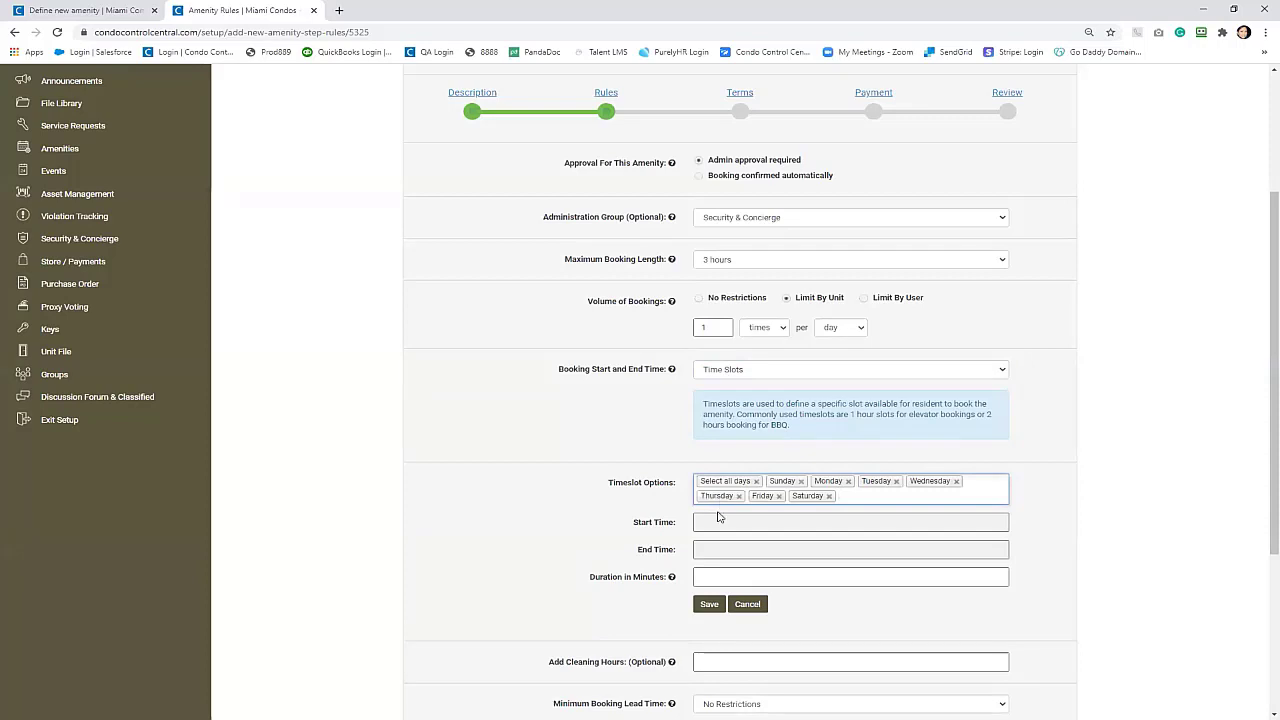
Step: Set the timeslot to run from 09:00 am to 09:00 pm with a duration of 180 minutes, and save it
left_click(718, 521)
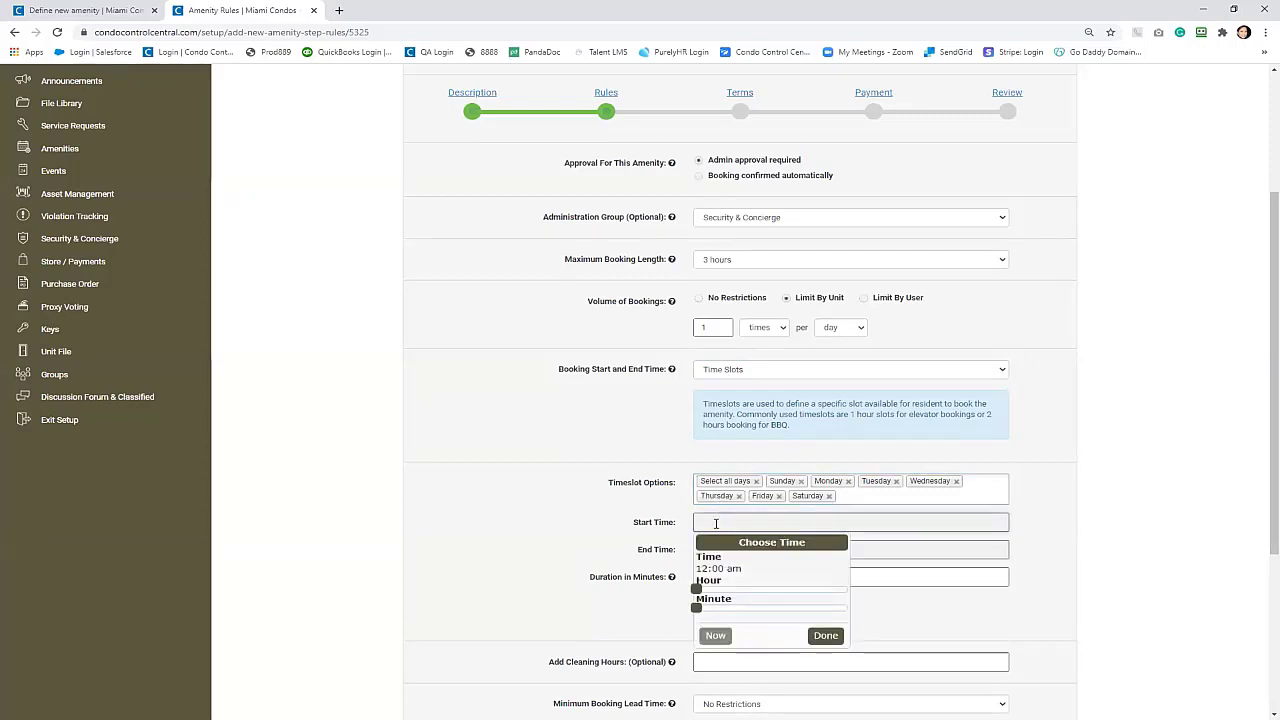
left_click_drag(696, 588, 835, 616)
left_click(739, 553)
left_click(825, 663)
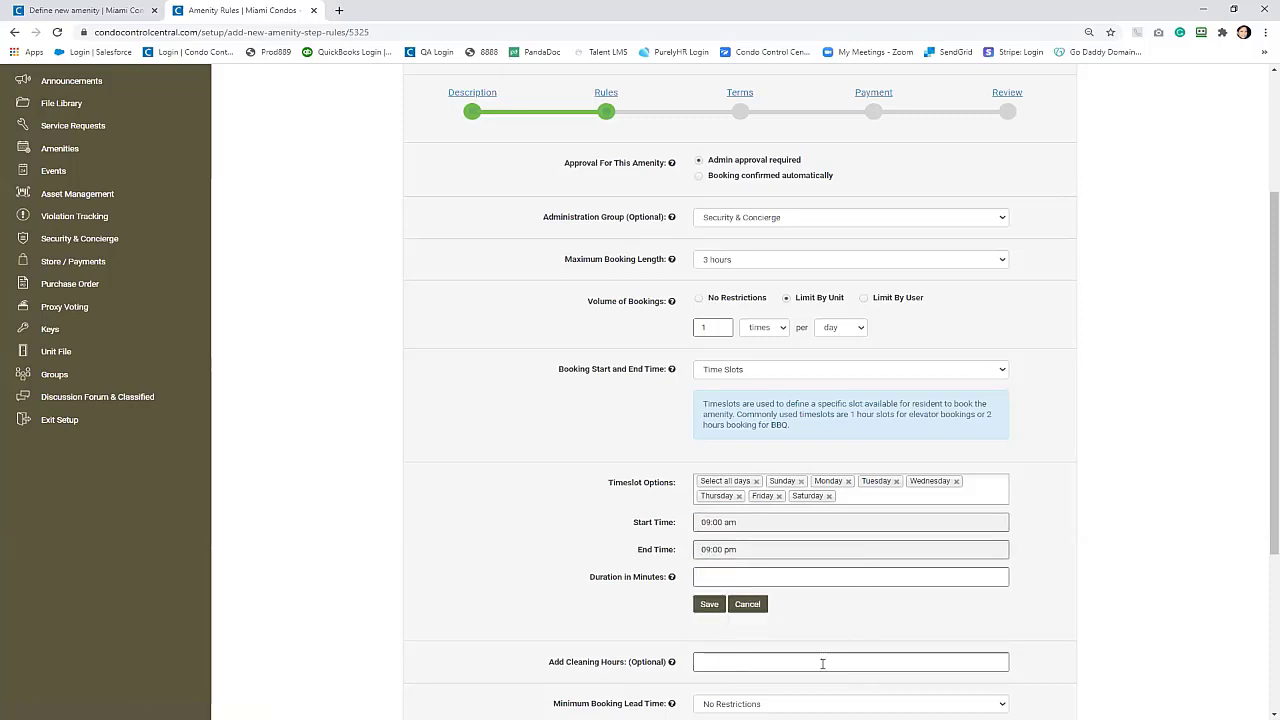
left_click(806, 579)
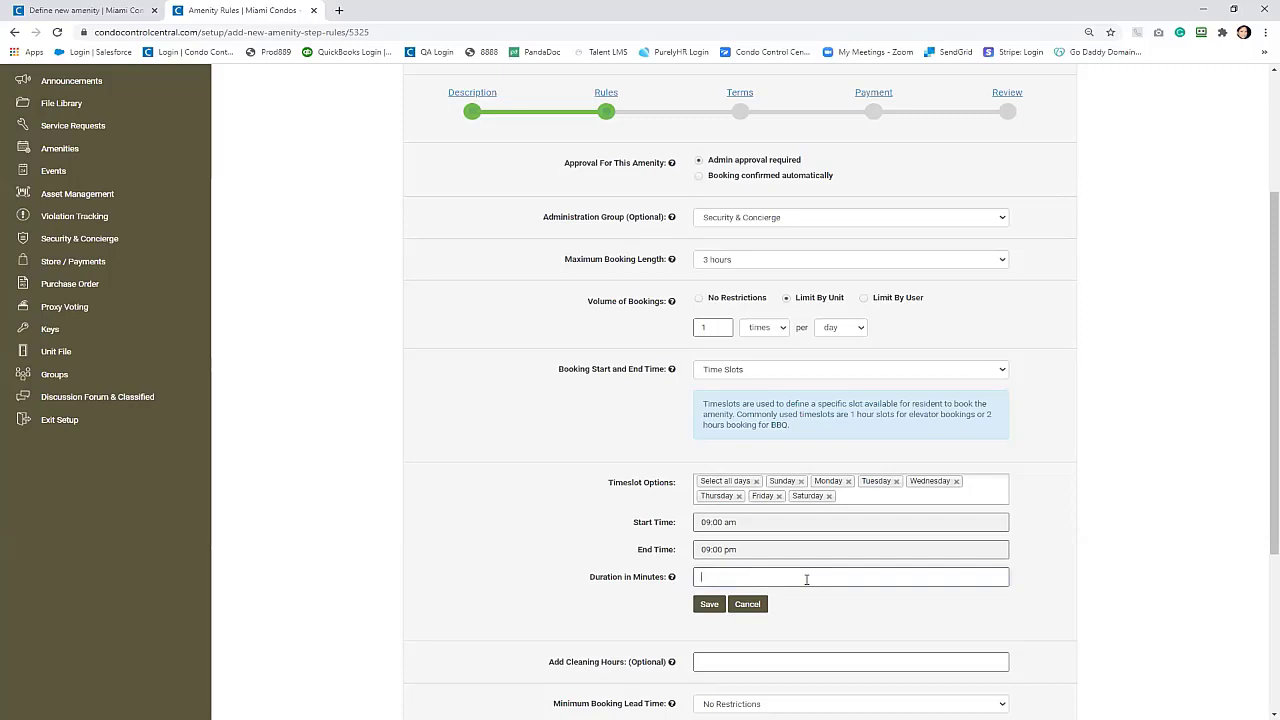
type("180")
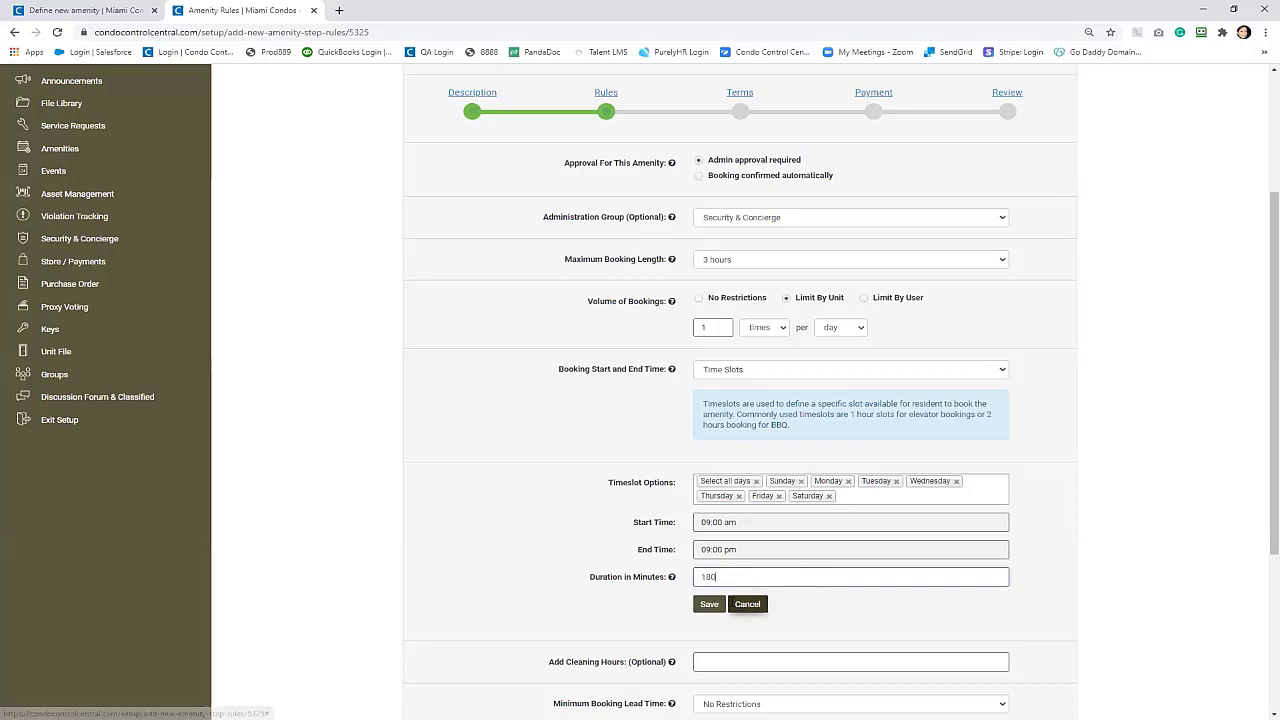
left_click(708, 605)
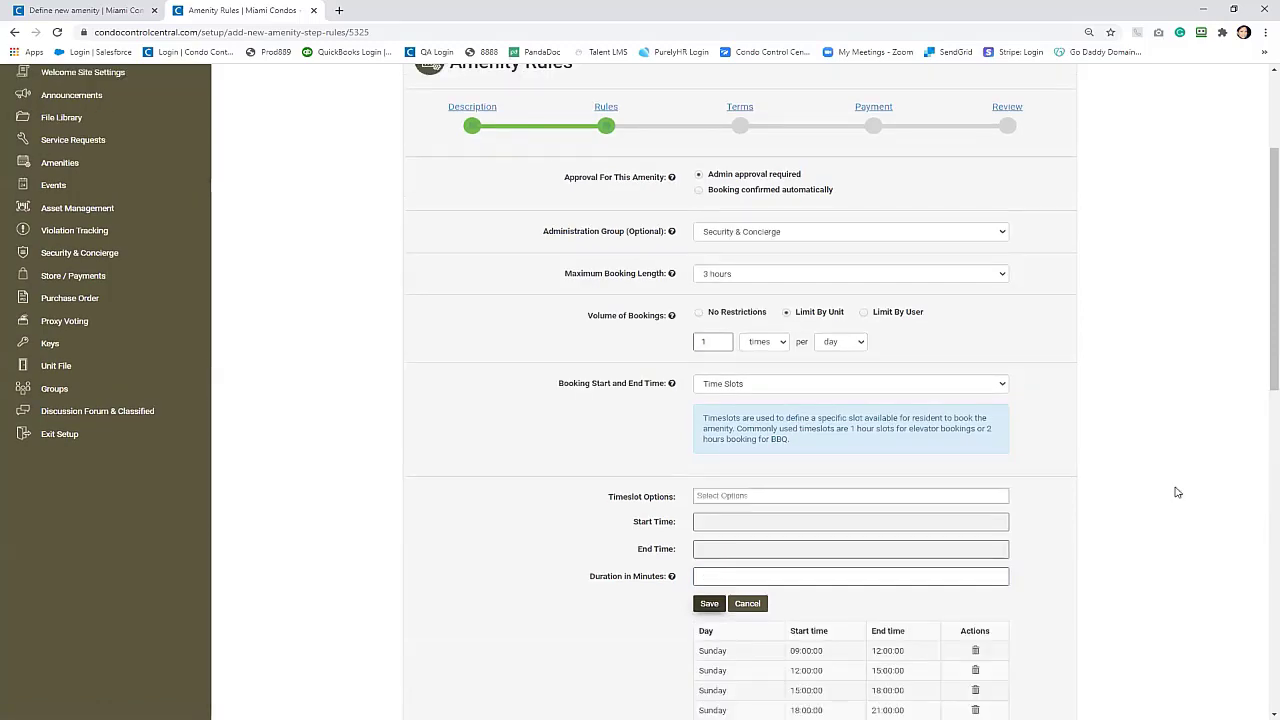
Step: Set the minimum booking lead time to 24 hours and the maximum booking lead time to 1 week
scroll(1177, 492, "down", 7)
scroll(1177, 492, "down", 2)
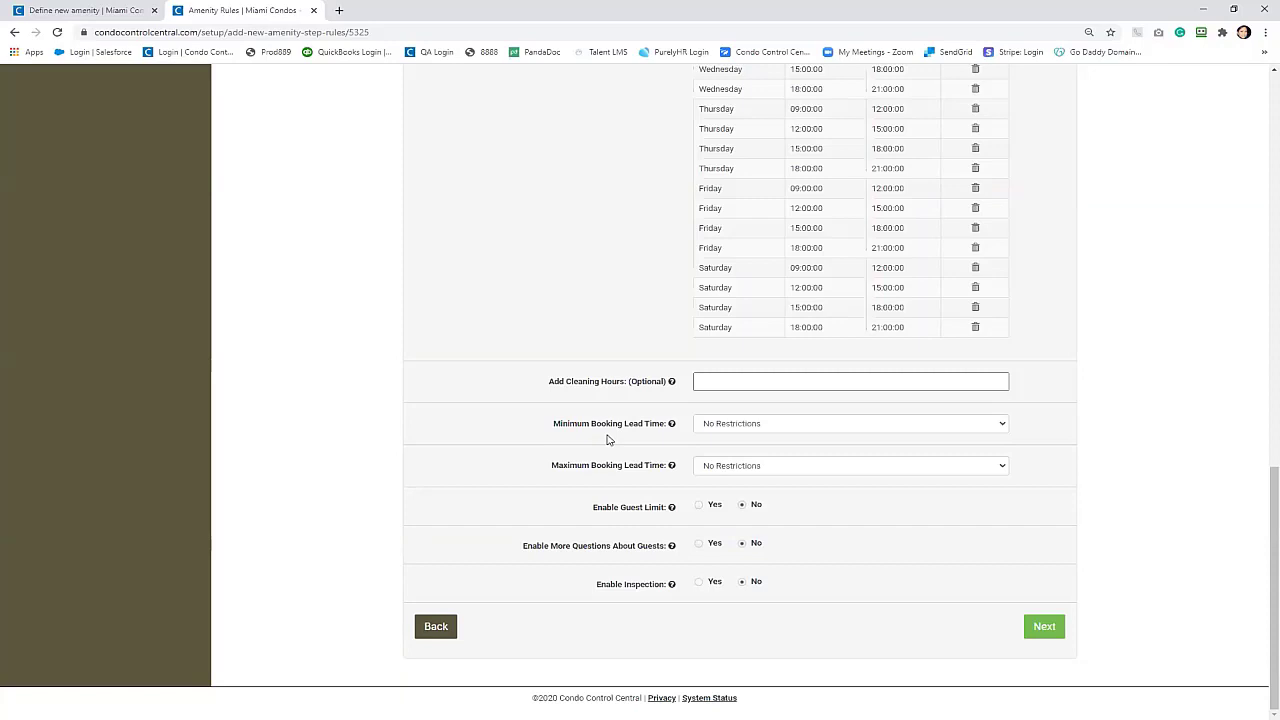
left_click(730, 424)
left_click(721, 470)
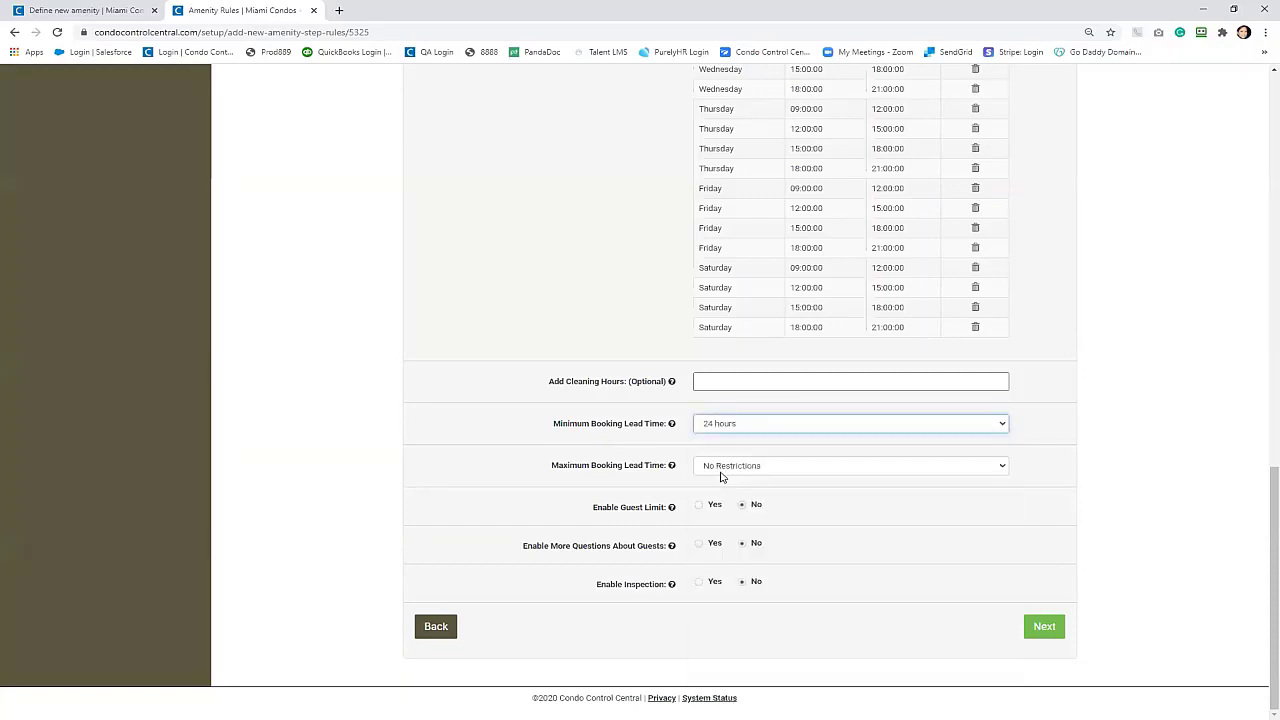
left_click(640, 474)
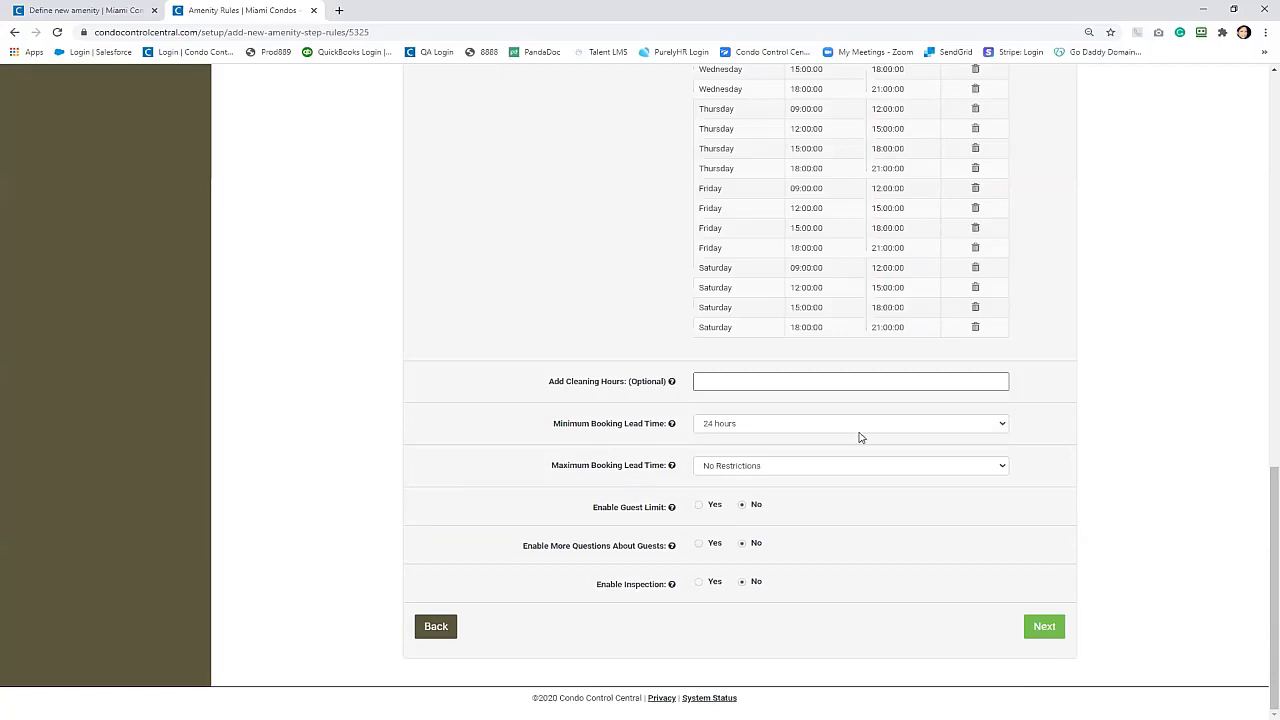
left_click(756, 464)
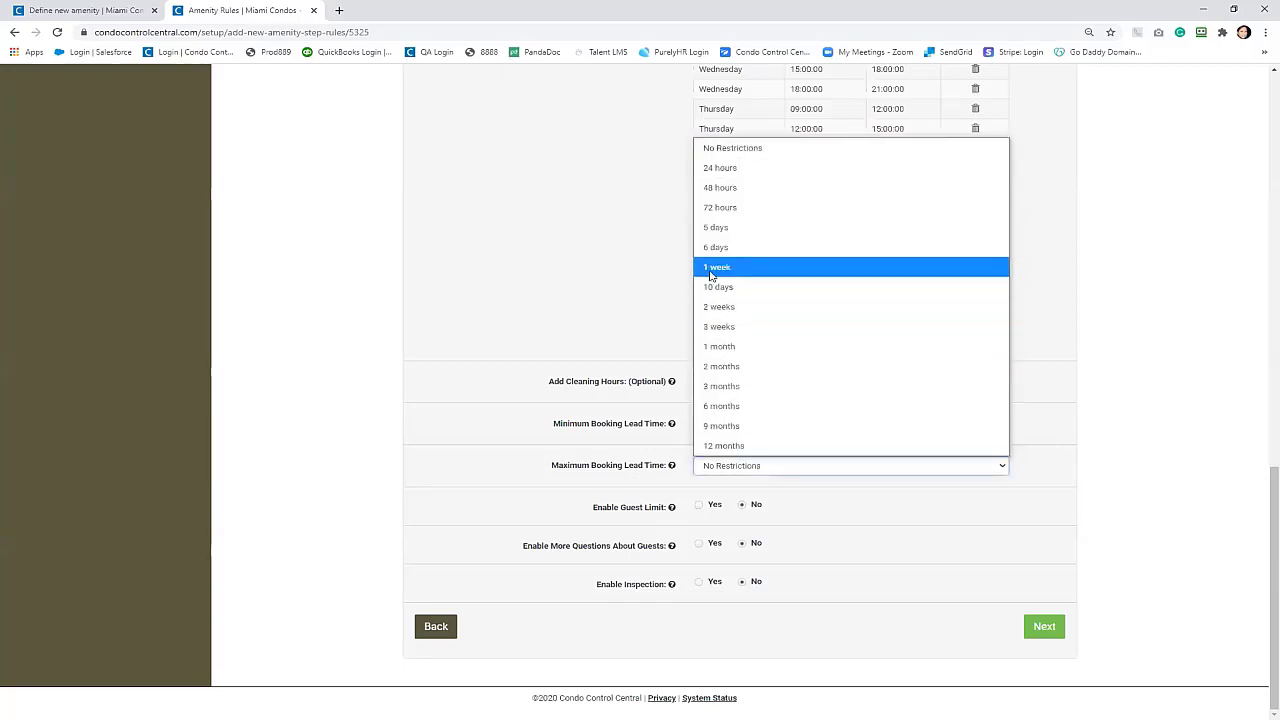
left_click(716, 267)
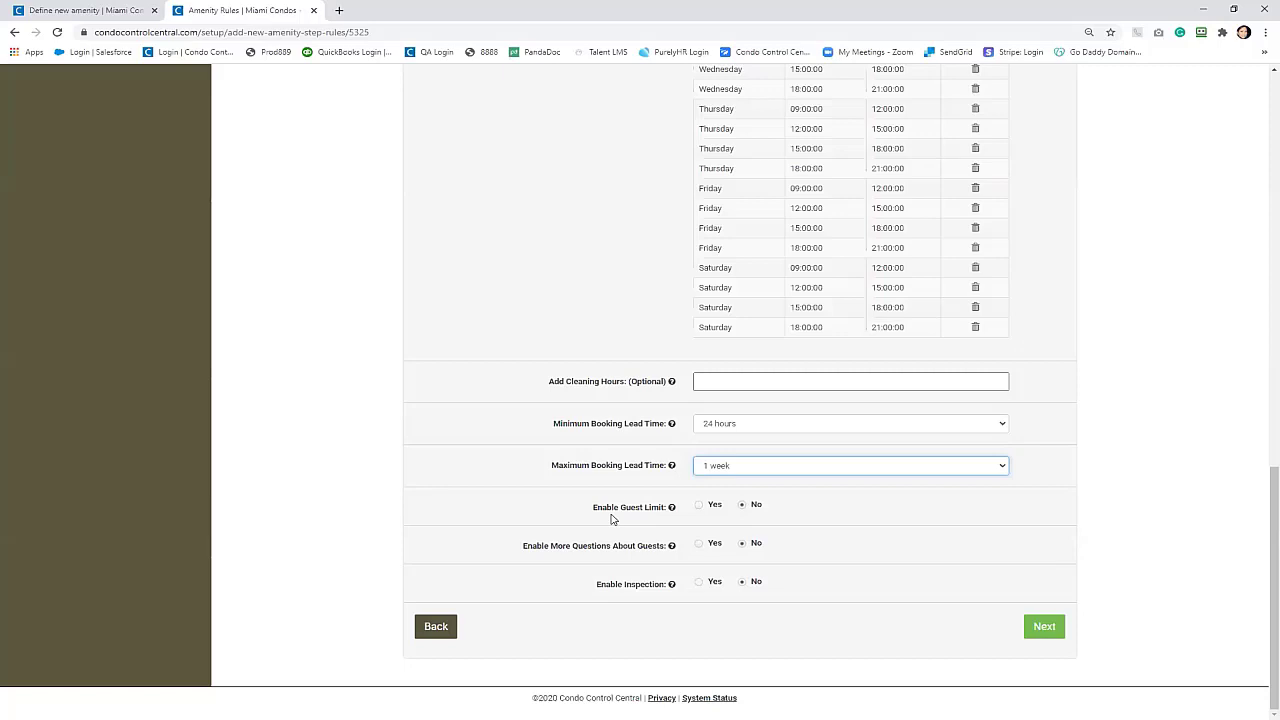
Step: Check the available extra guest questions, leave them disabled, and advance to the amenity's terms and conditions
left_click(699, 543)
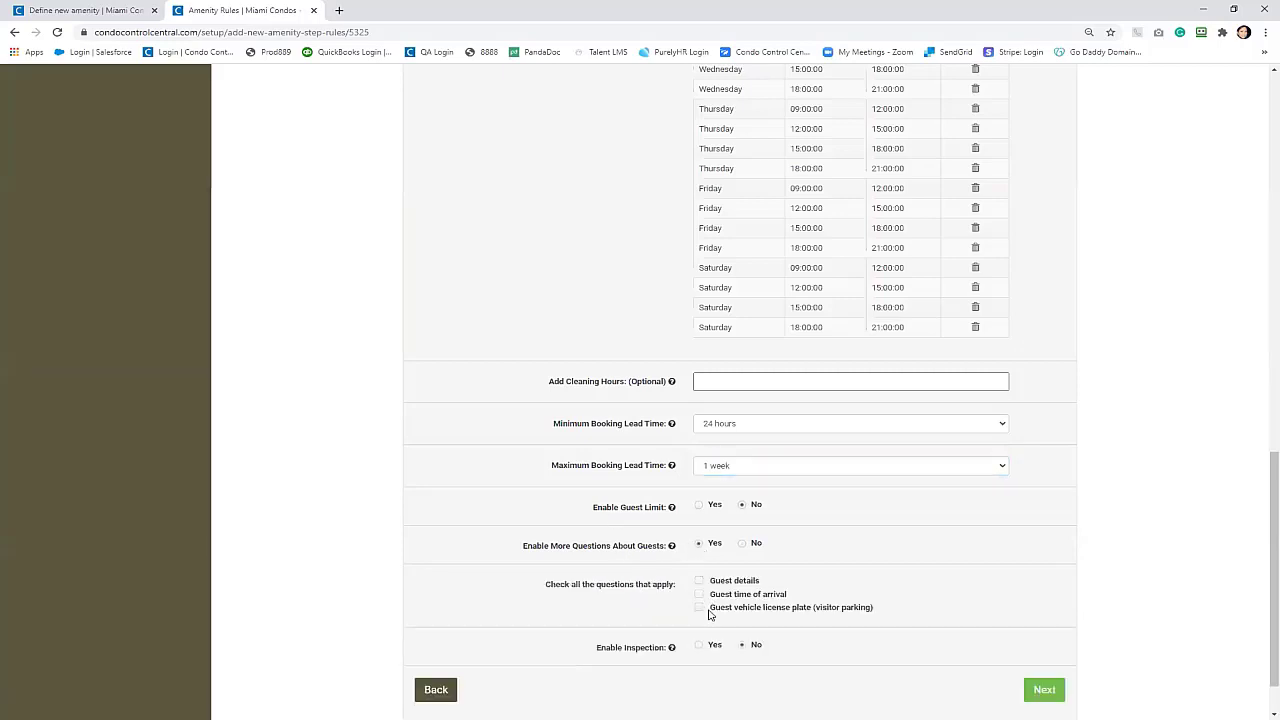
left_click(742, 543)
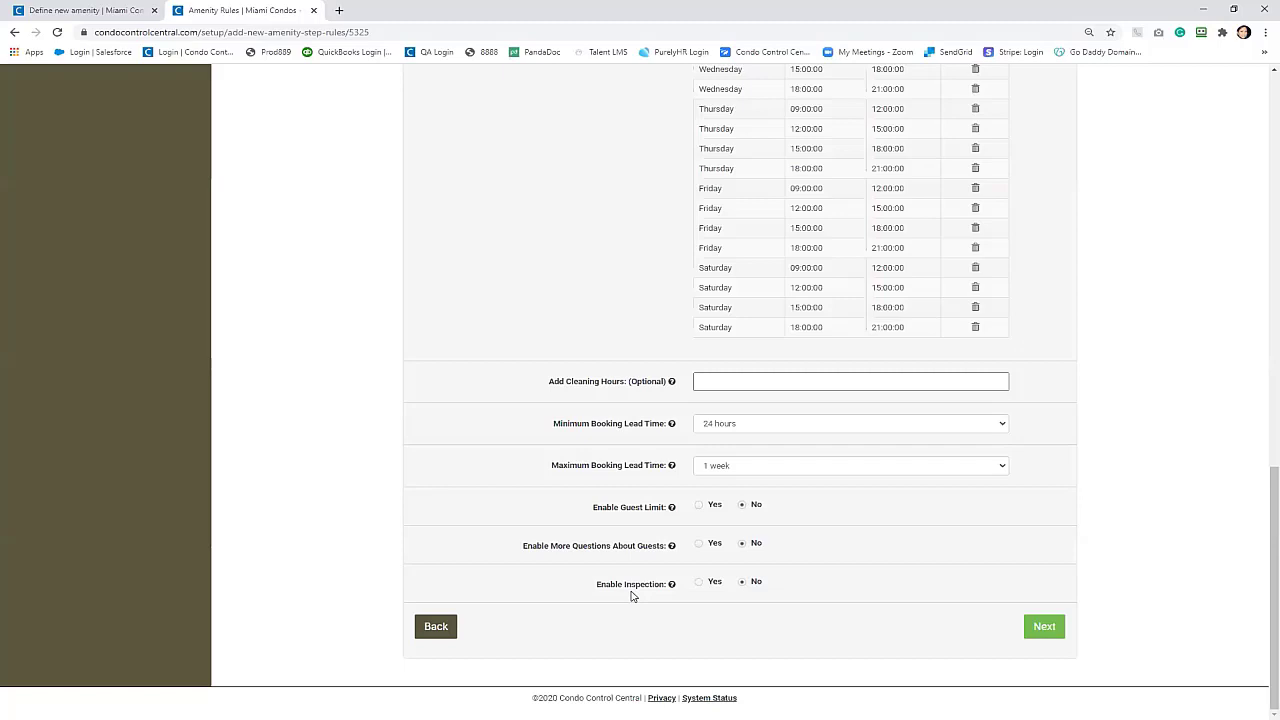
left_click(1048, 630)
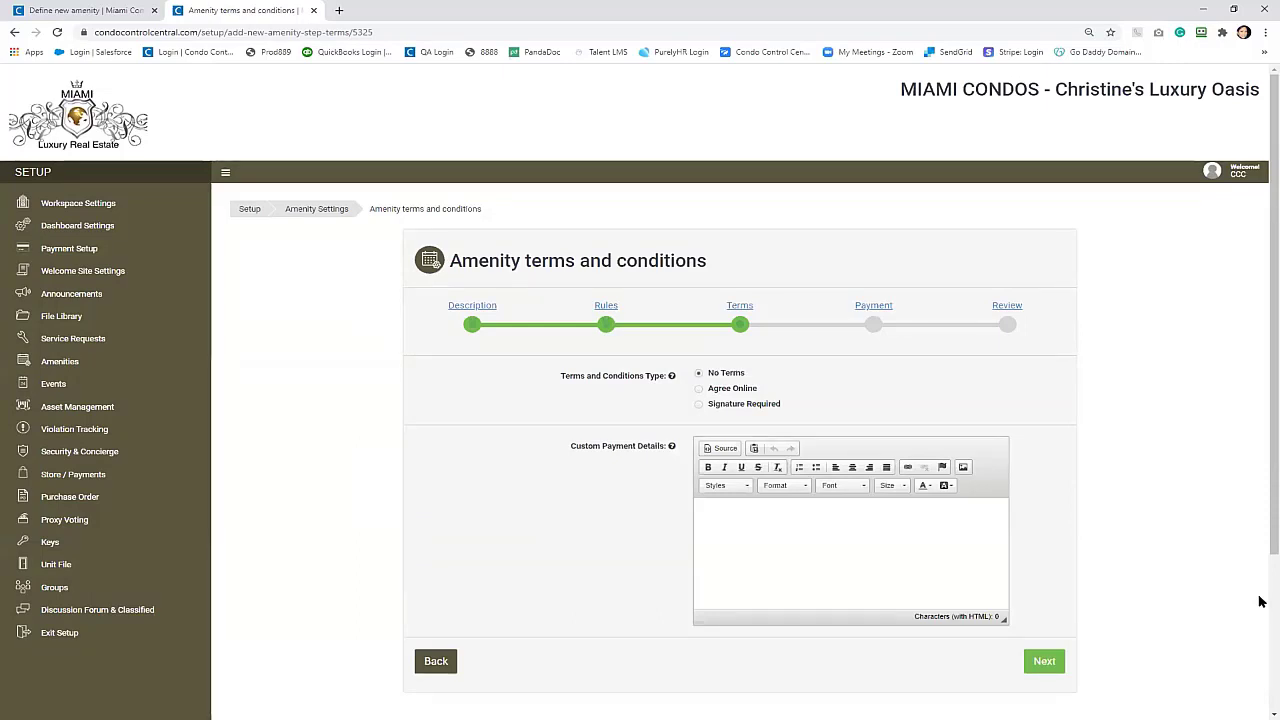
Step: Set the terms and conditions type to Agree Online and paste in the prepared terms and conditions text
left_click(699, 388)
left_click(764, 521)
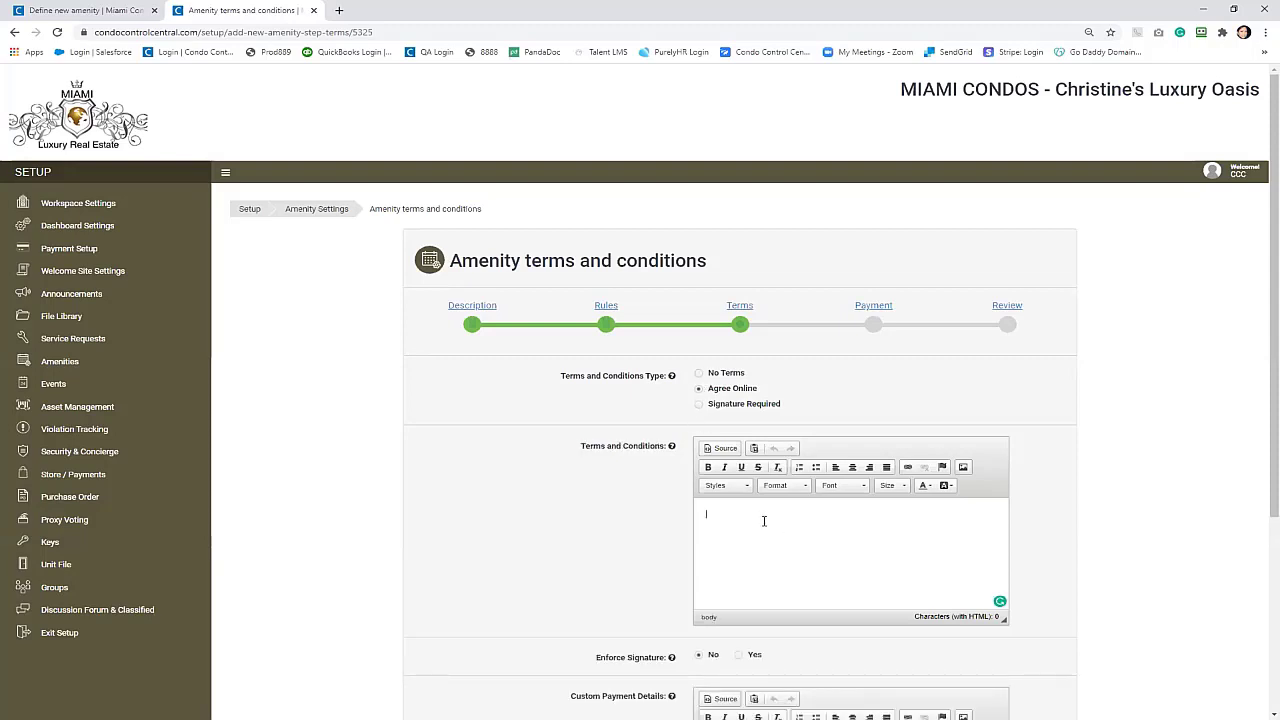
key("ctrl+v")
left_click(859, 524)
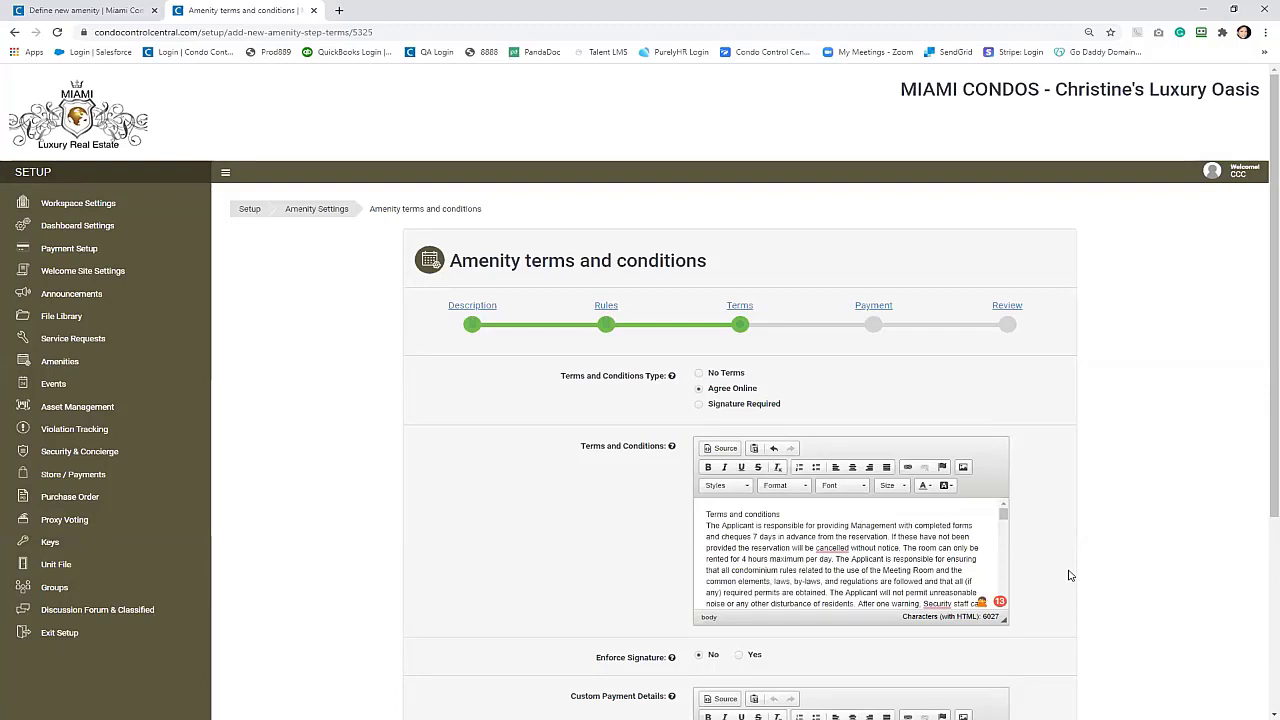
Step: Enter "no cash accepted" as the custom payment details and advance to the payment options
scroll(615, 605, "down", 3)
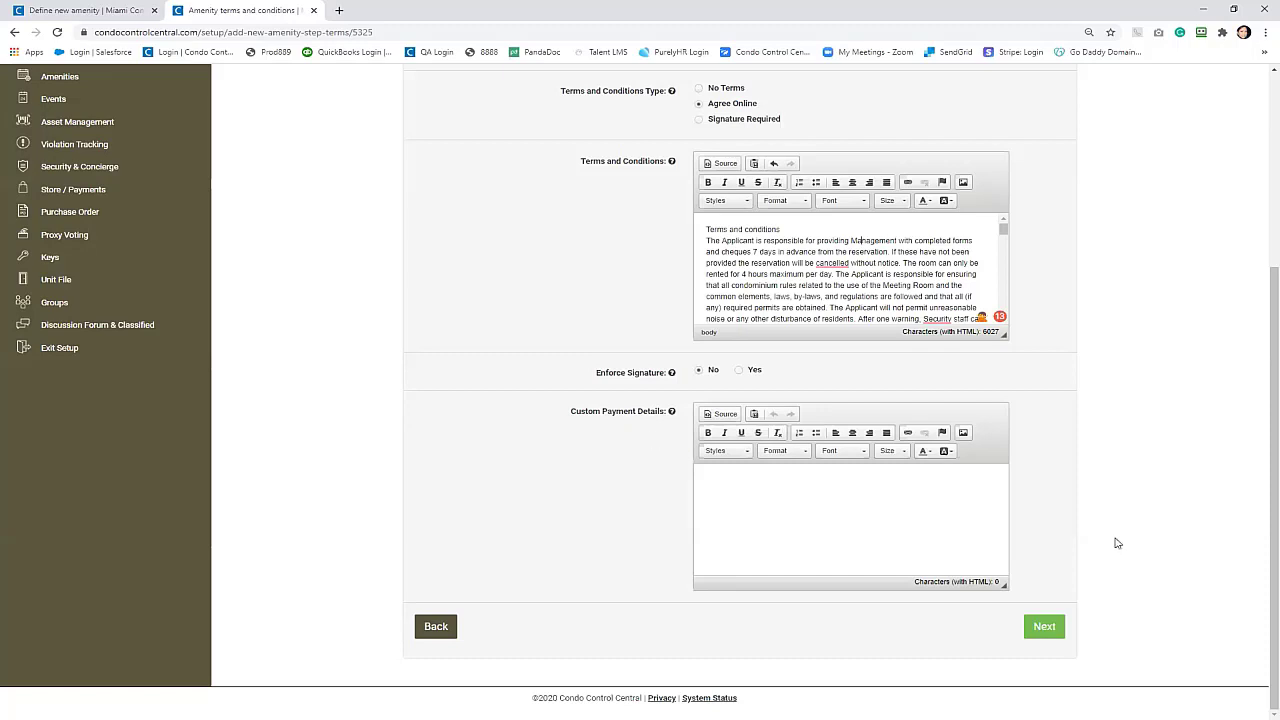
left_click(877, 503)
type("no cash accepted")
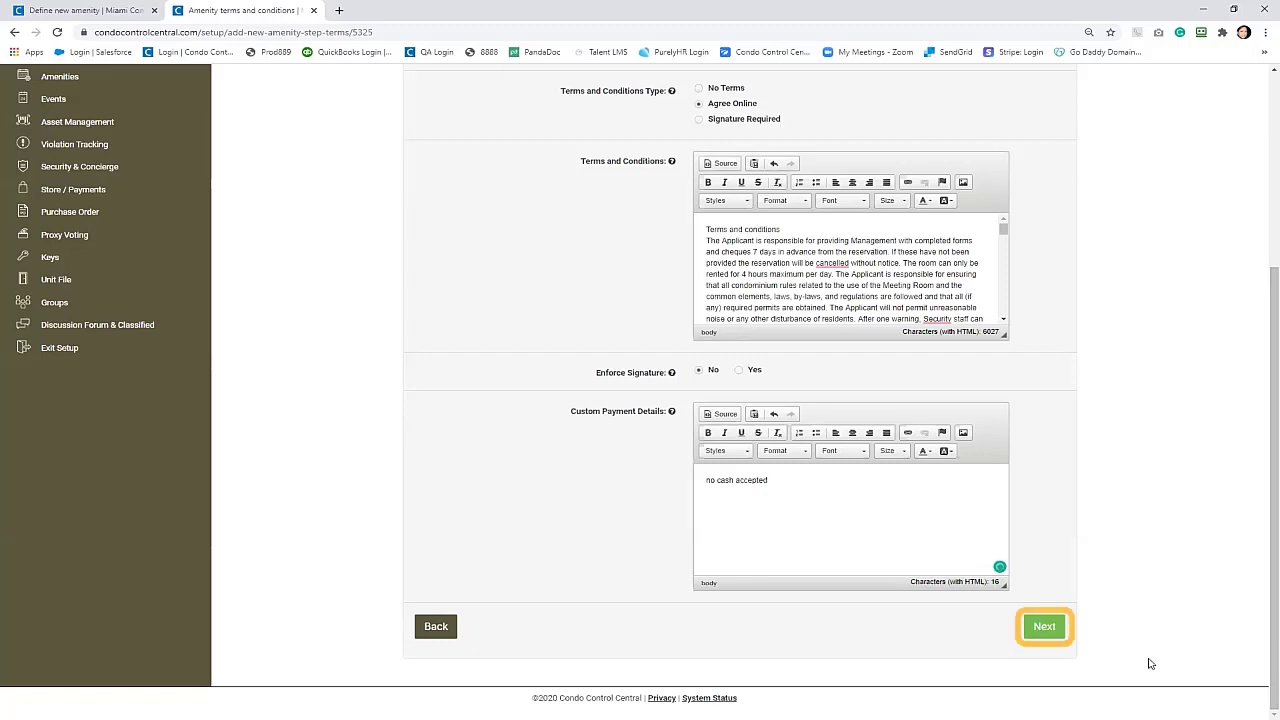
left_click(1033, 630)
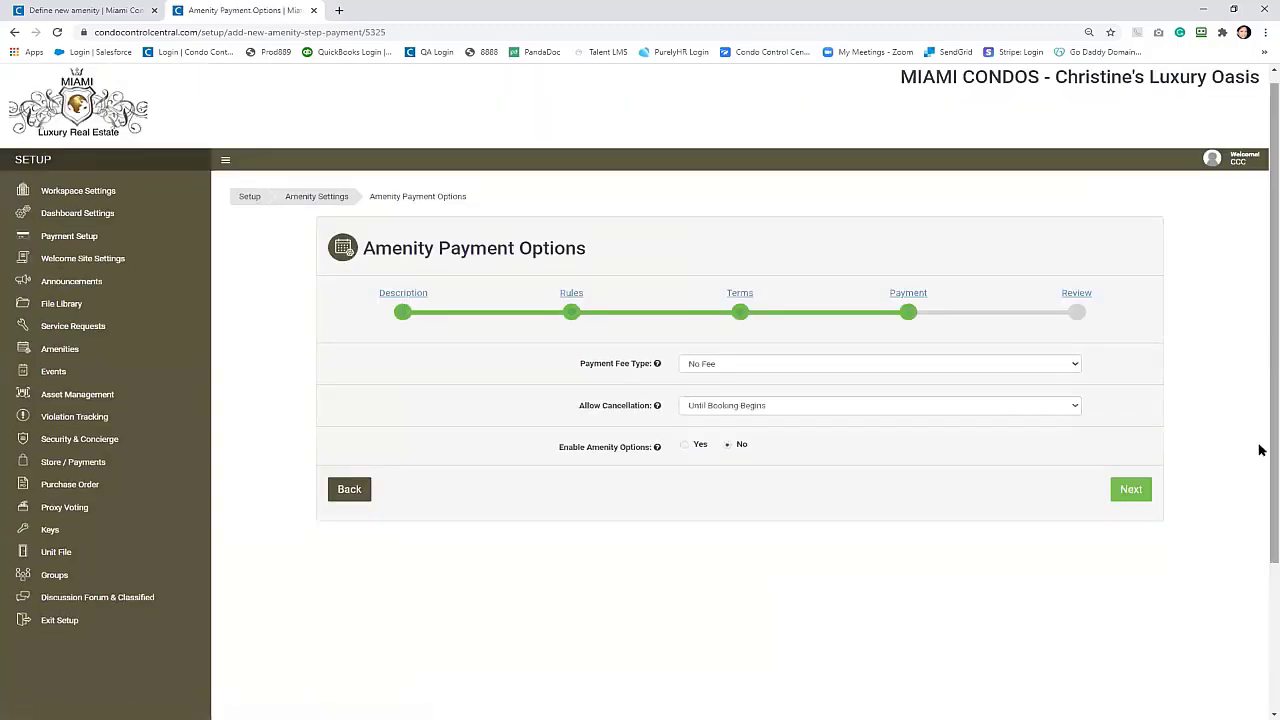
Step: Set the payment fee type to Flat Rate with online payment, keeping cancellation allowed until booking begins
left_click(815, 366)
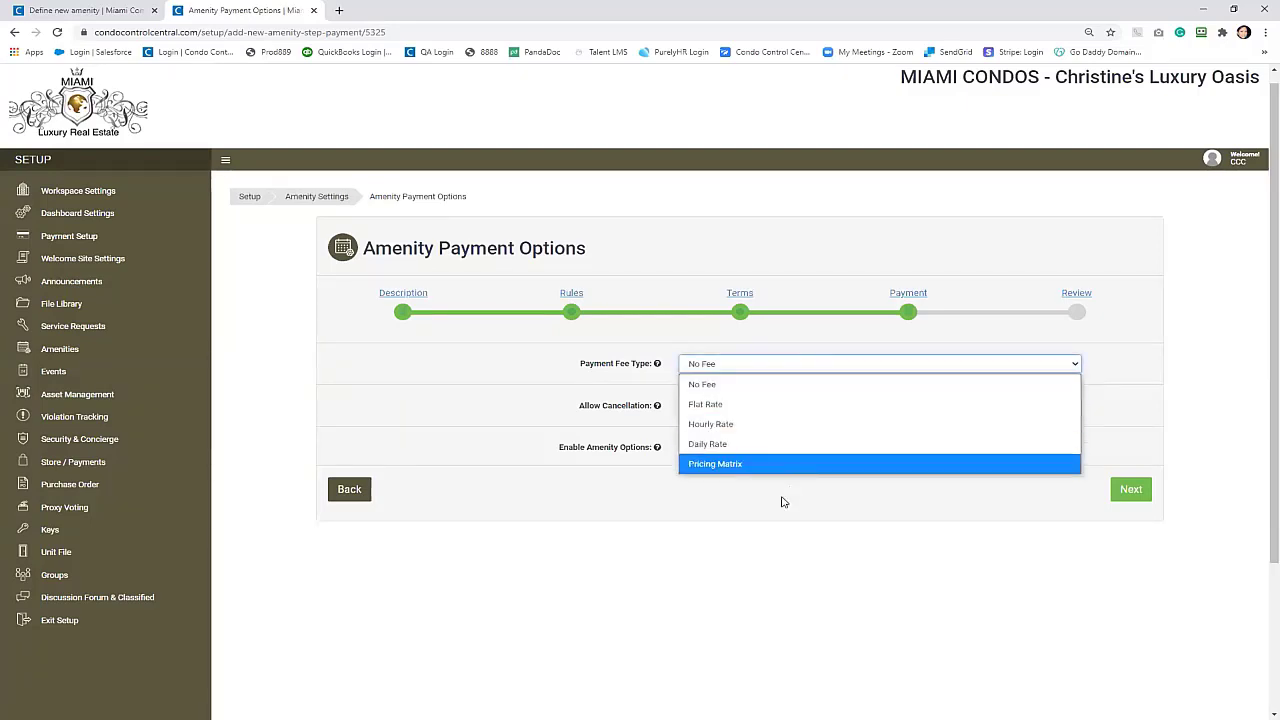
left_click(705, 404)
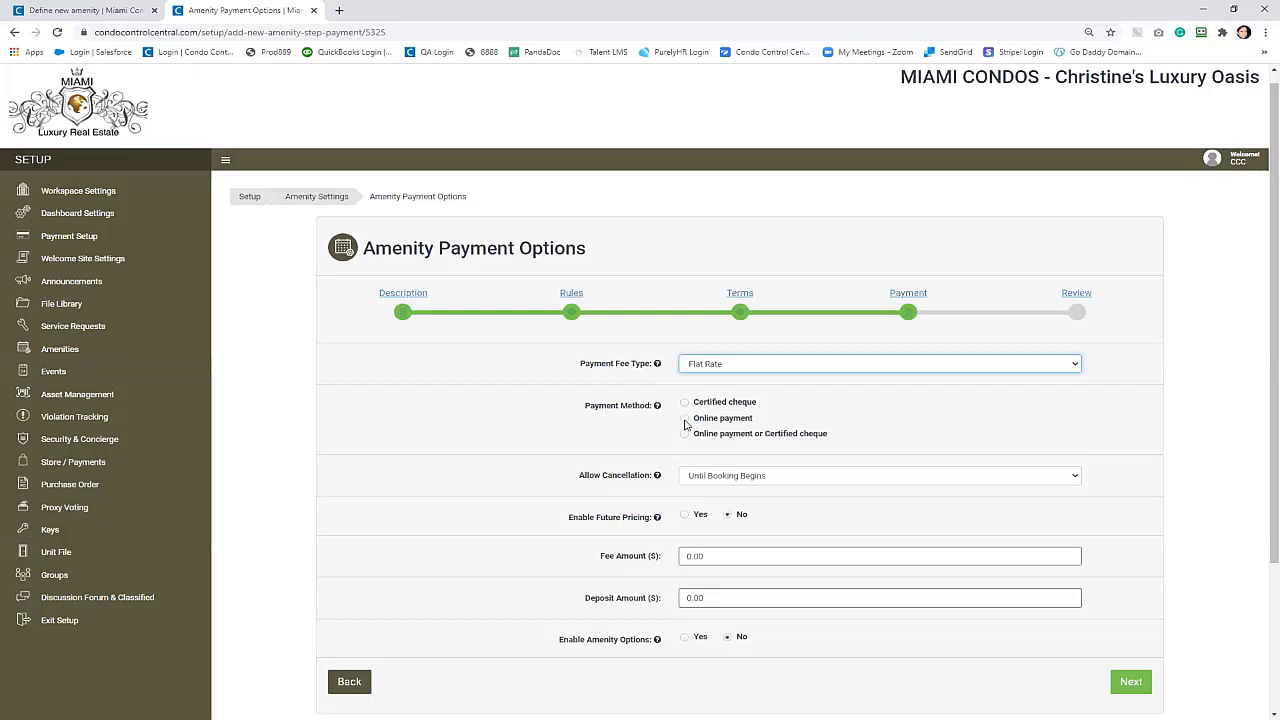
left_click(685, 421)
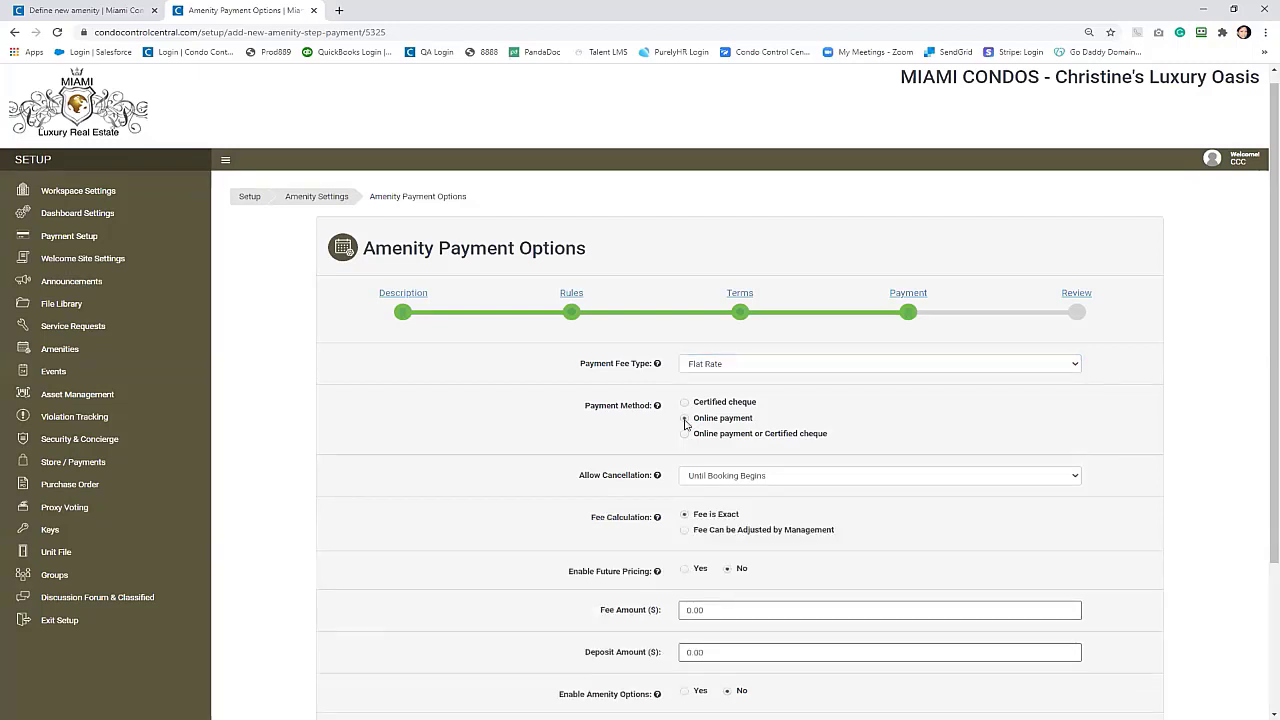
left_click(626, 490)
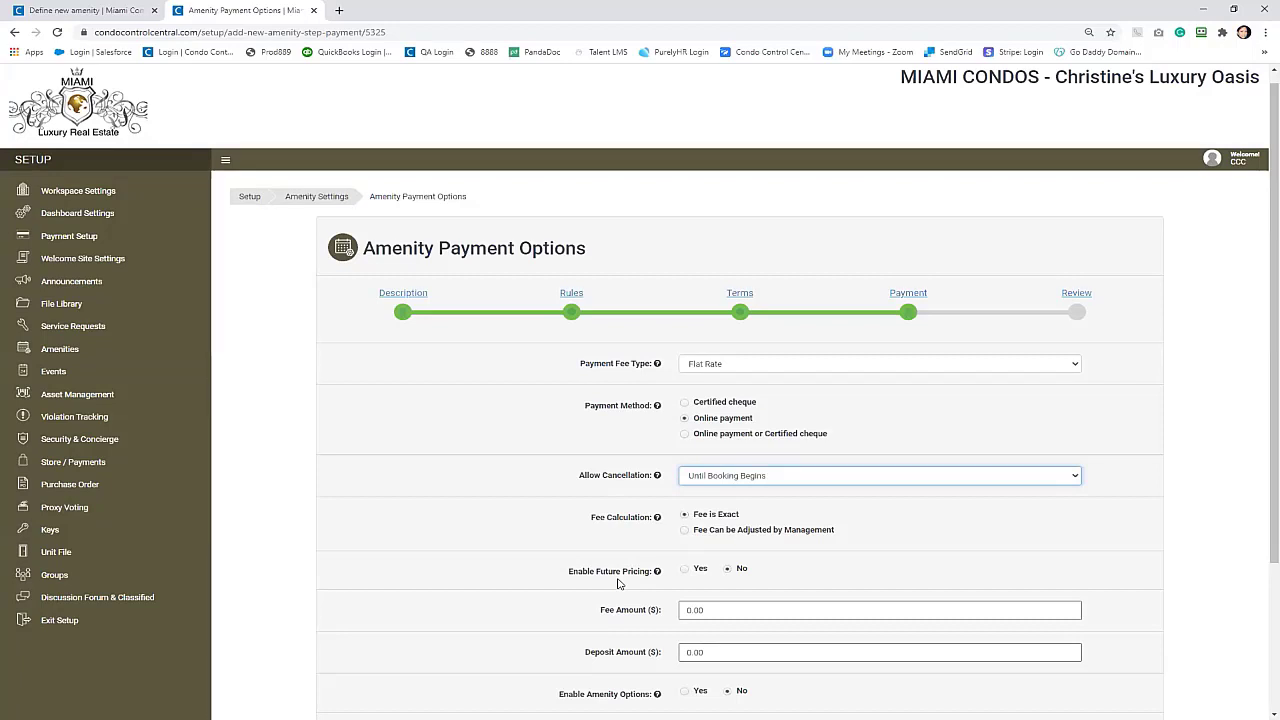
Step: Set the fee amount to $50.00 and the deposit amount to $500.00, and advance to the review
scroll(620, 500, "down", 2)
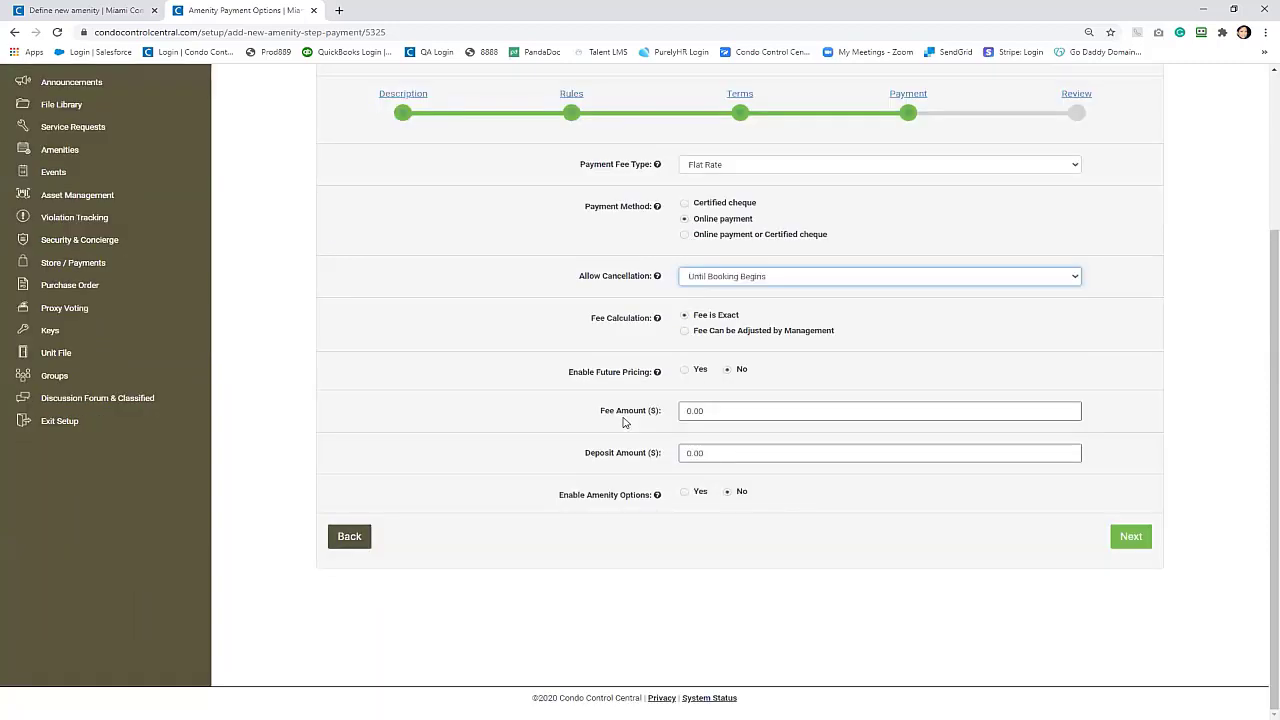
left_click(711, 414)
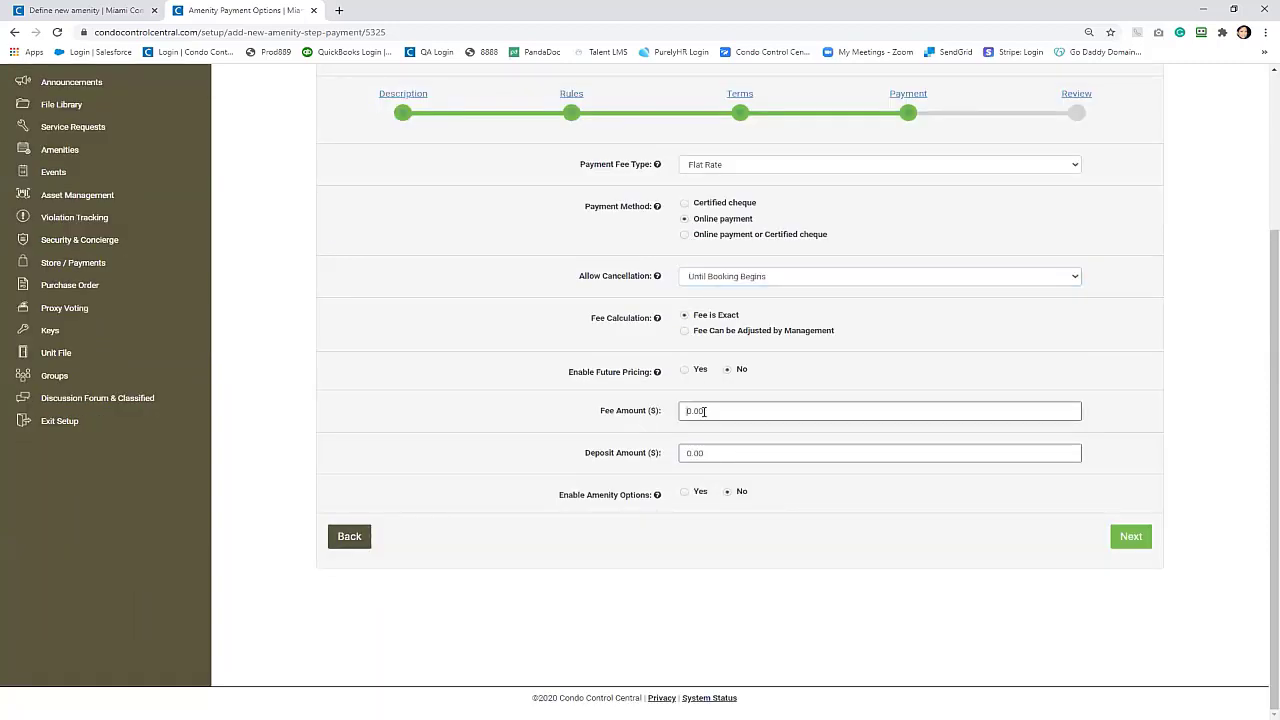
type("50.00")
left_click(680, 455)
type("50")
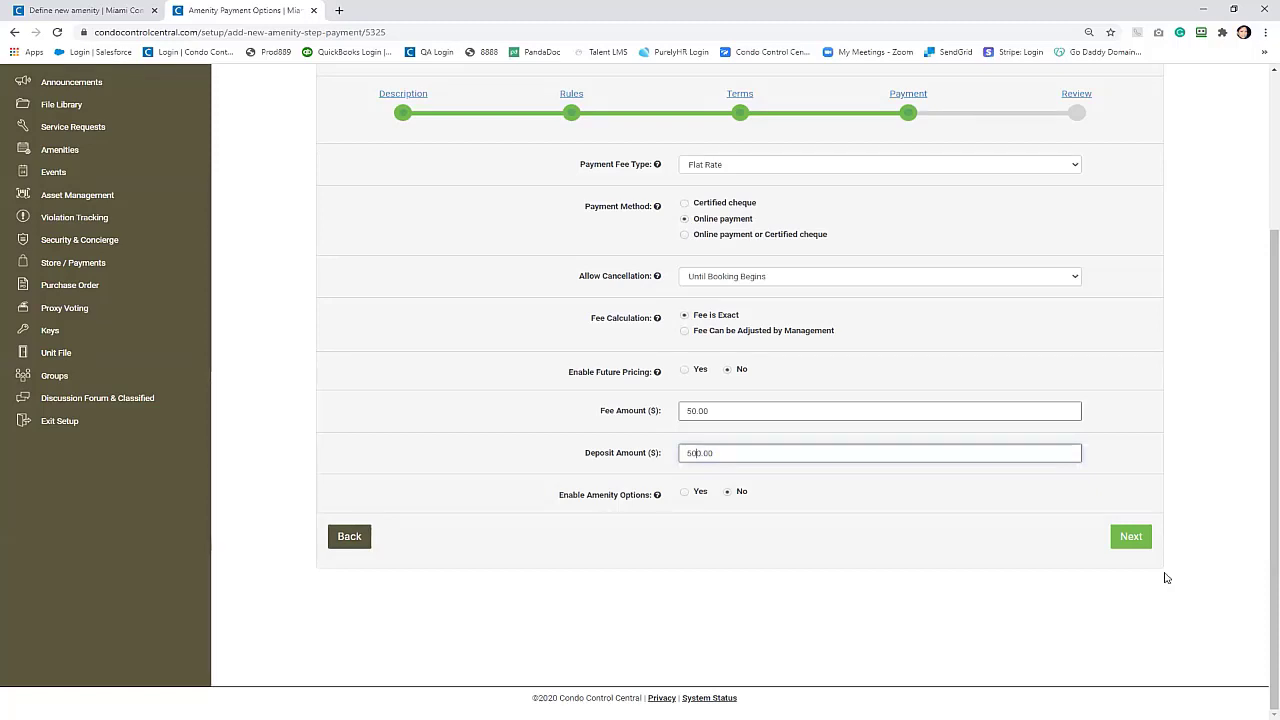
left_click(1130, 541)
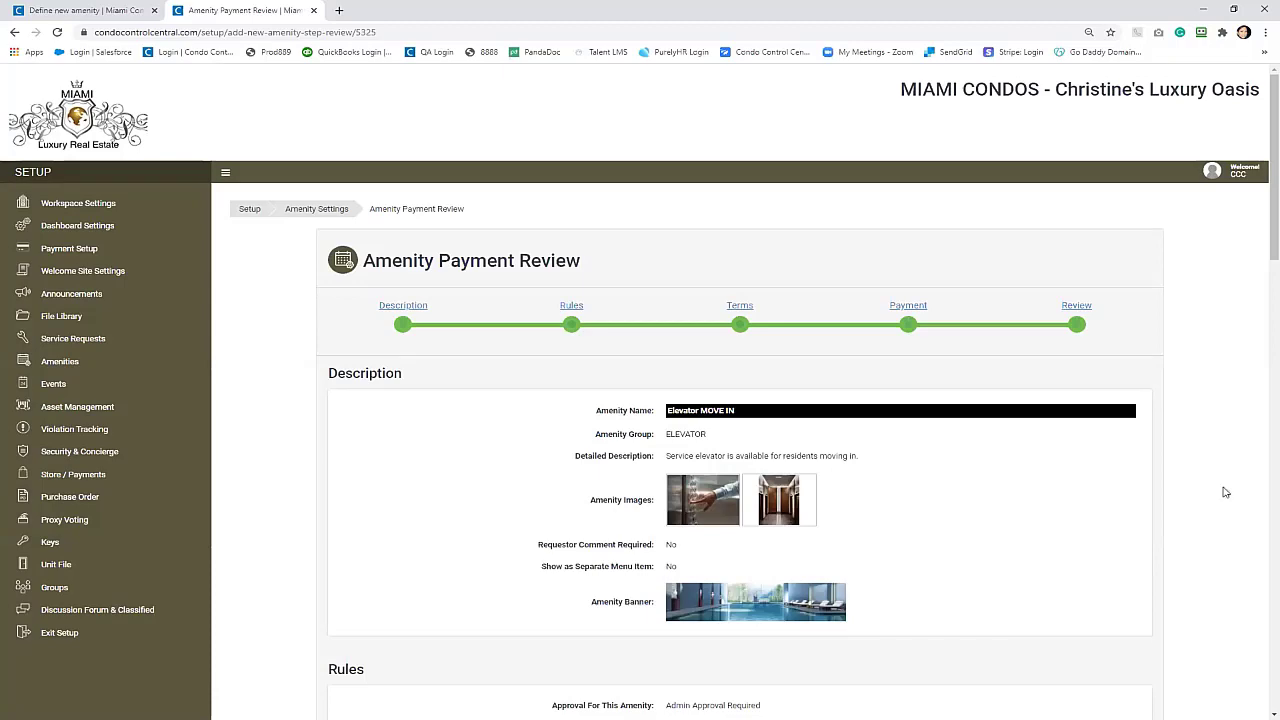
Step: Review the Elevator MOVE IN amenity's description, rules and terms, and complete its setup
scroll(763, 508, "down", 2)
scroll(763, 508, "down", 6)
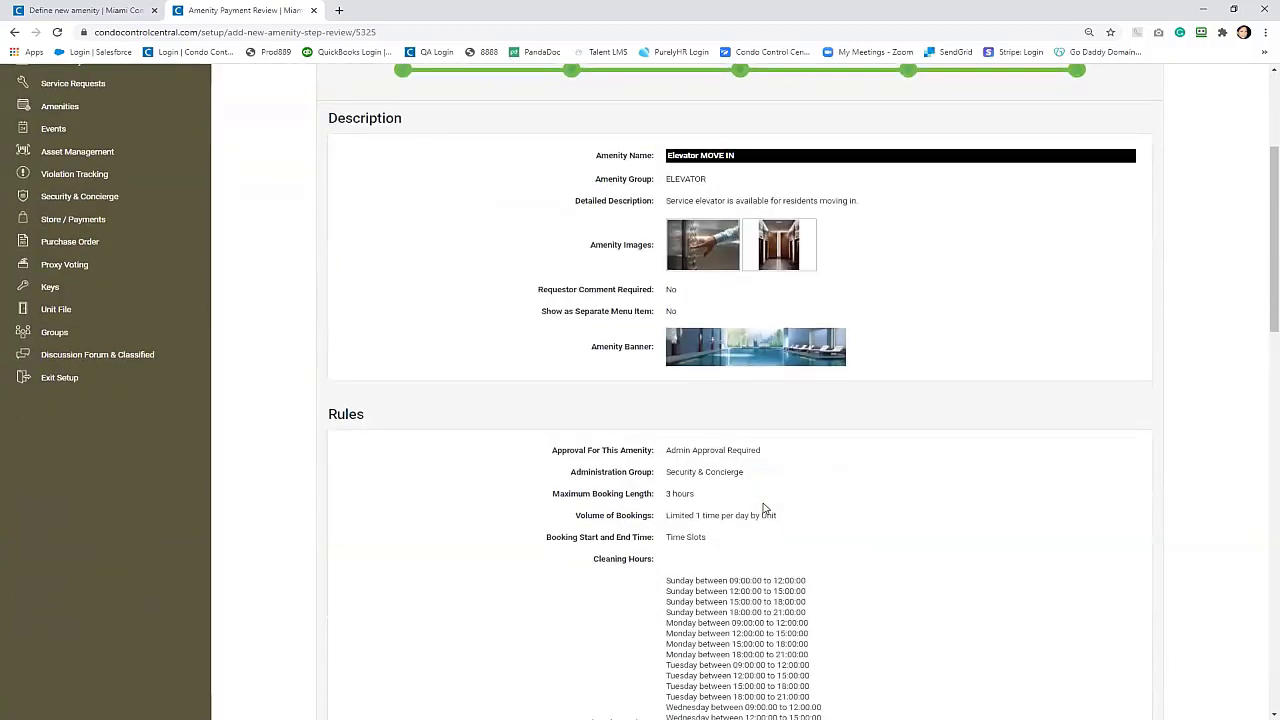
scroll(763, 504, "down", 12)
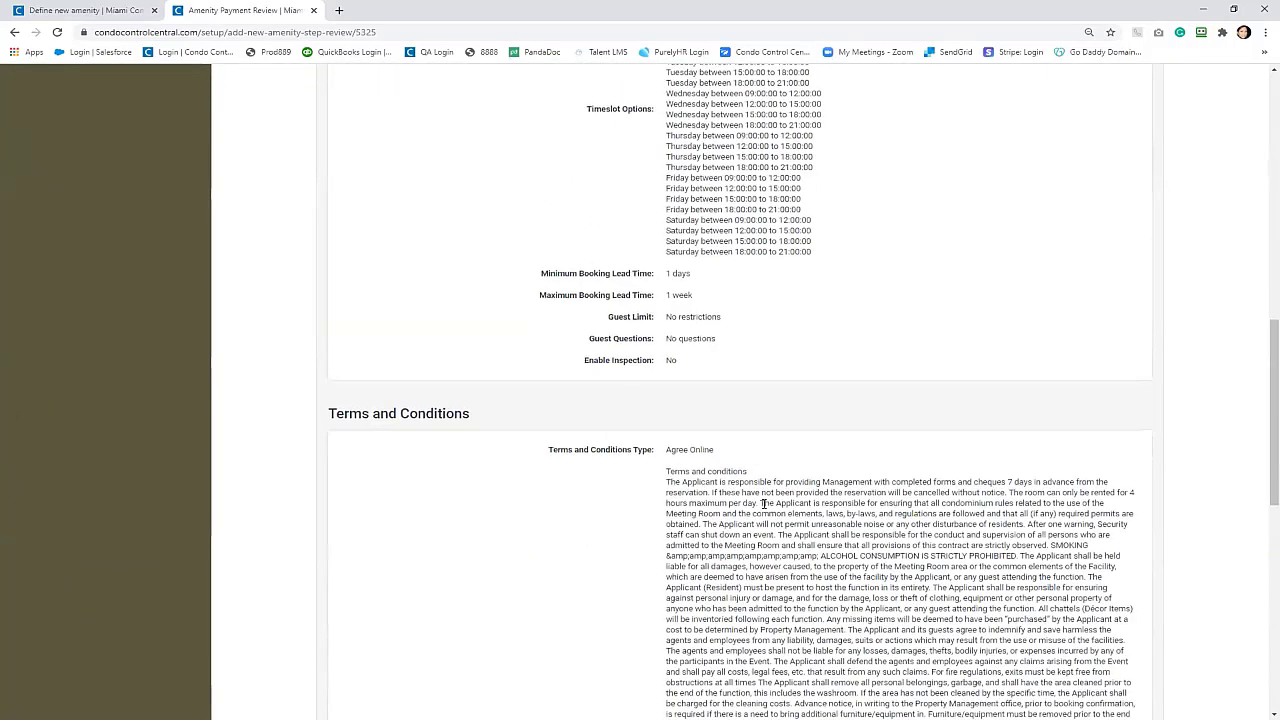
left_click(1121, 630)
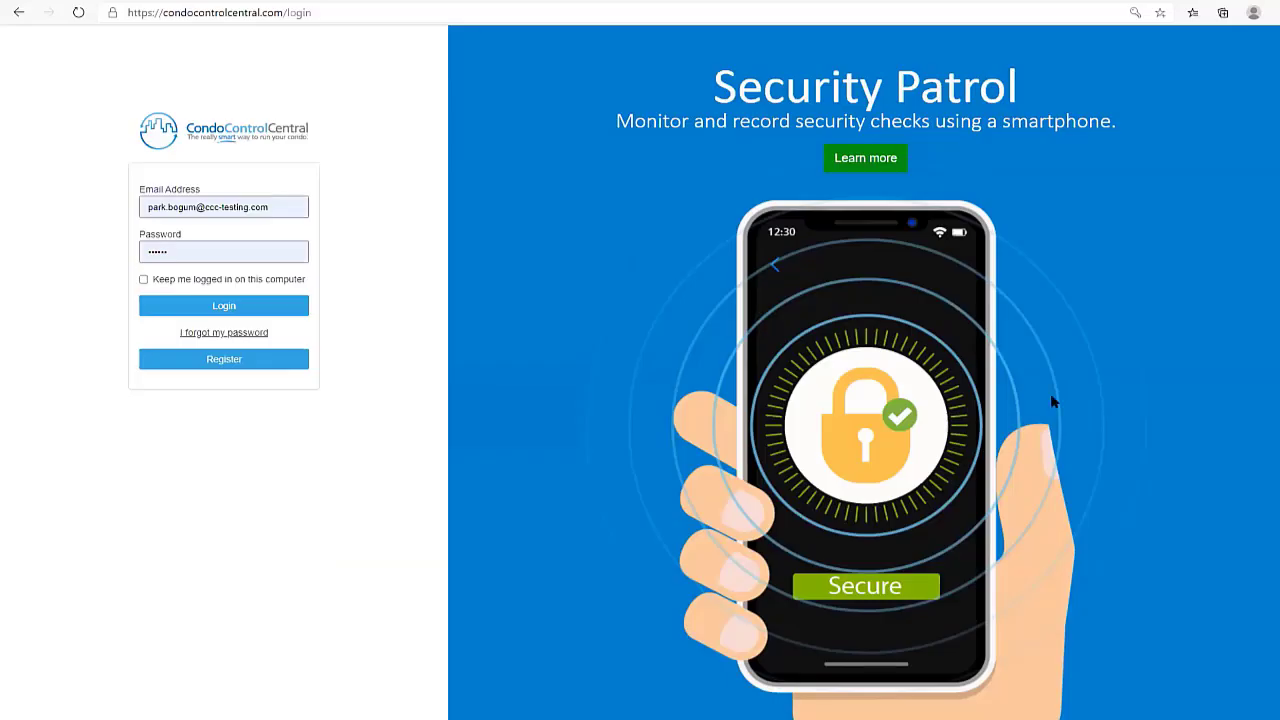
Step: Log in to the resident account with the prefilled credentials and open Amenity Booking
left_click(240, 310)
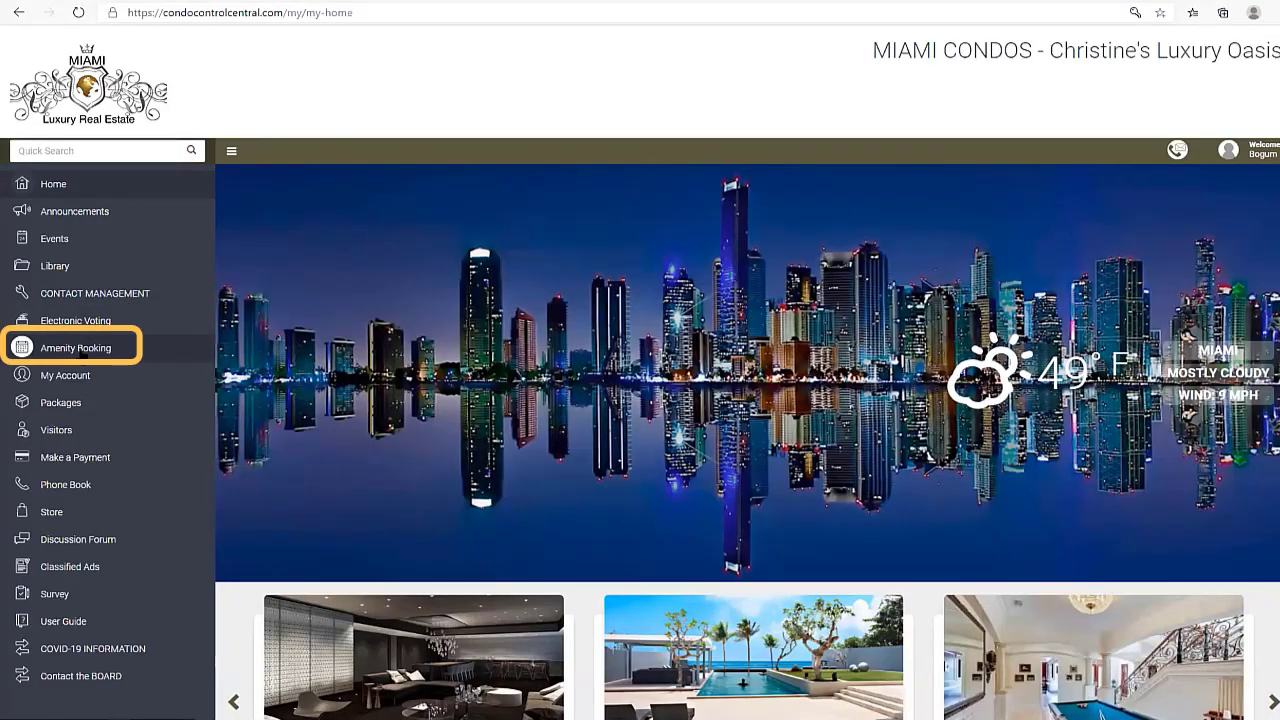
left_click(81, 353)
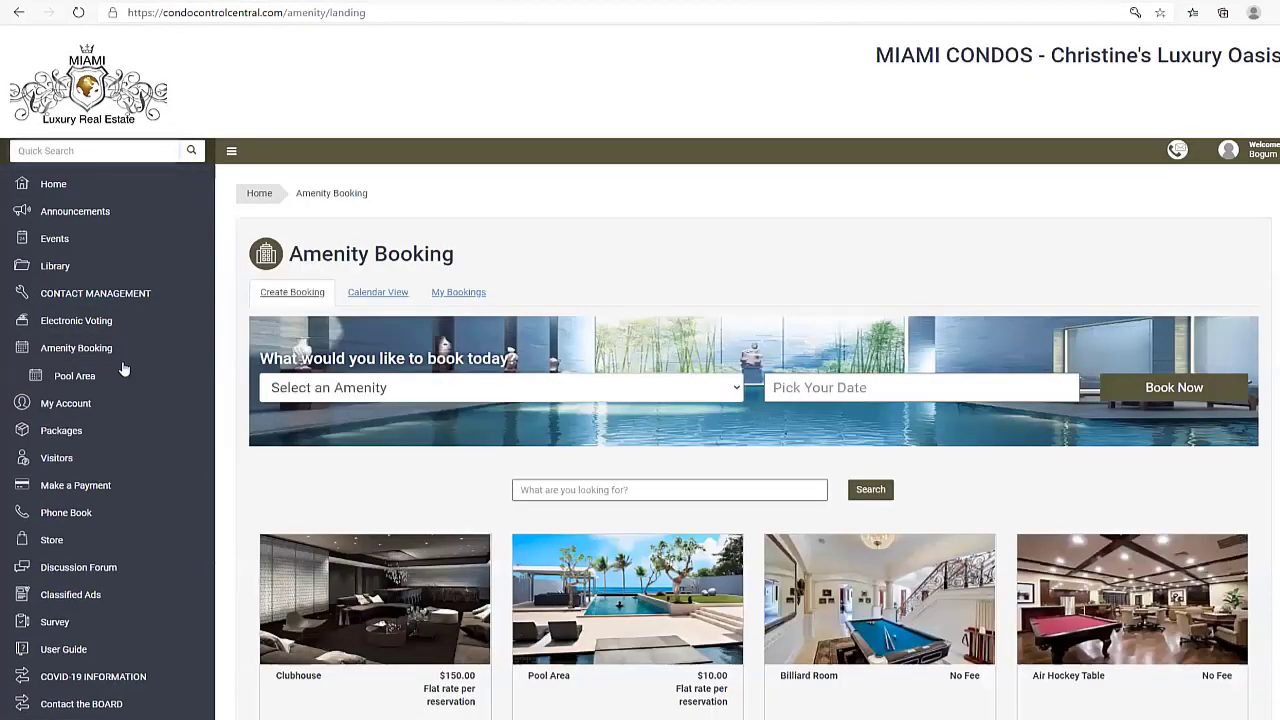
Step: Open the Billiard Room's booking page from the amenity list and examine its terms, booking options, pricing and hours of operation
scroll(1020, 553, "down", 1)
scroll(1020, 553, "down", 2)
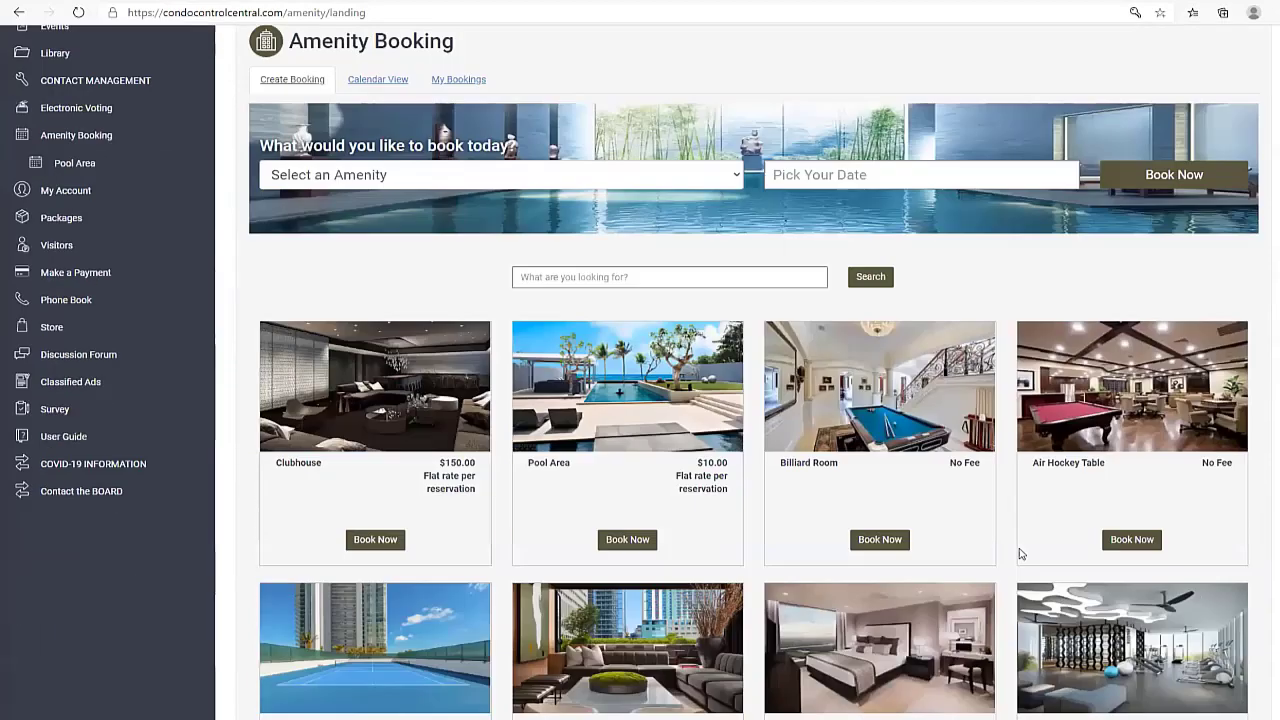
left_click(878, 540)
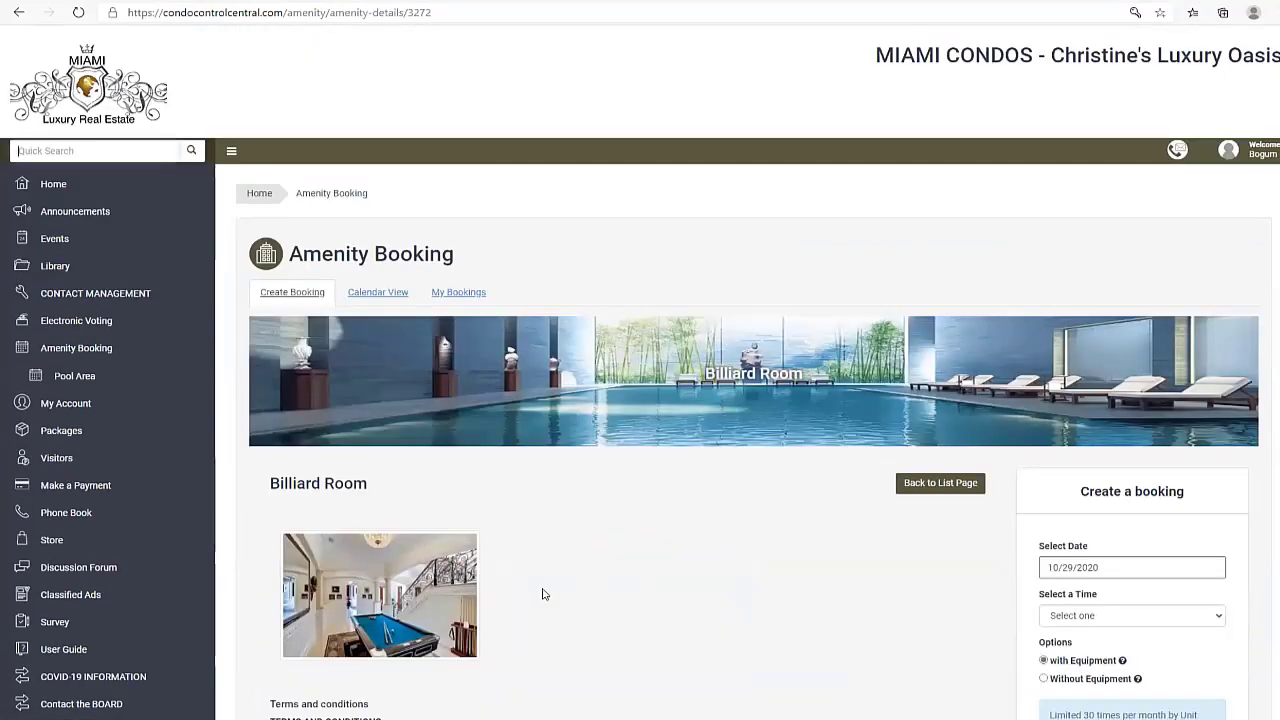
scroll(543, 591, "down", 2)
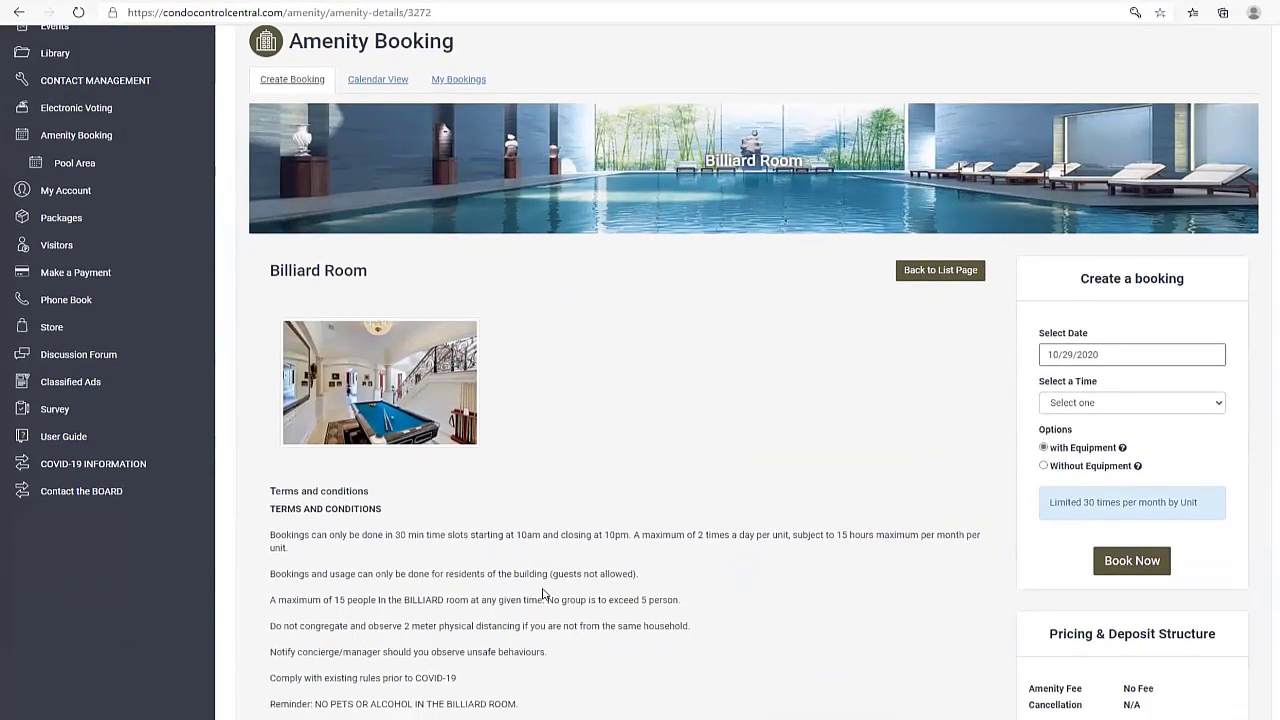
scroll(586, 582, "down", 1)
scroll(837, 565, "down", 1)
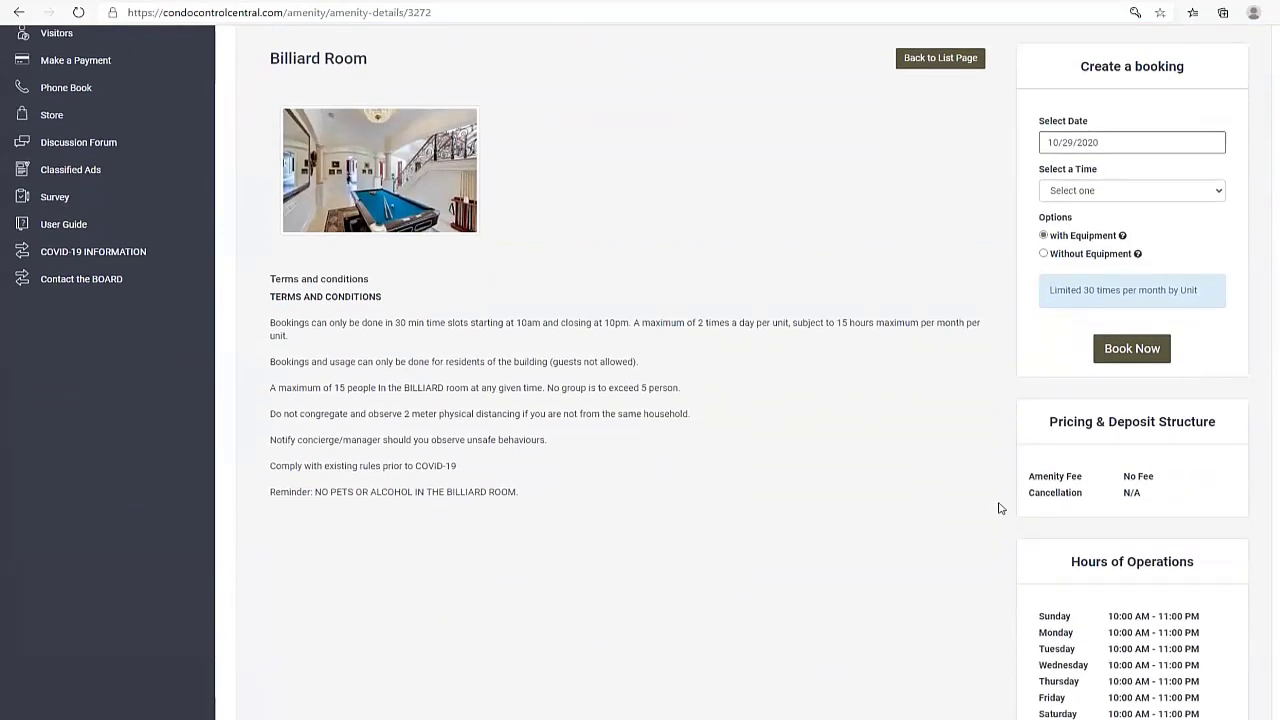
Step: Start a Billiard Room booking for 10/31/2020, 10:00 PM - 11:00 PM, keeping the with Equipment option
scroll(998, 508, "down", 1)
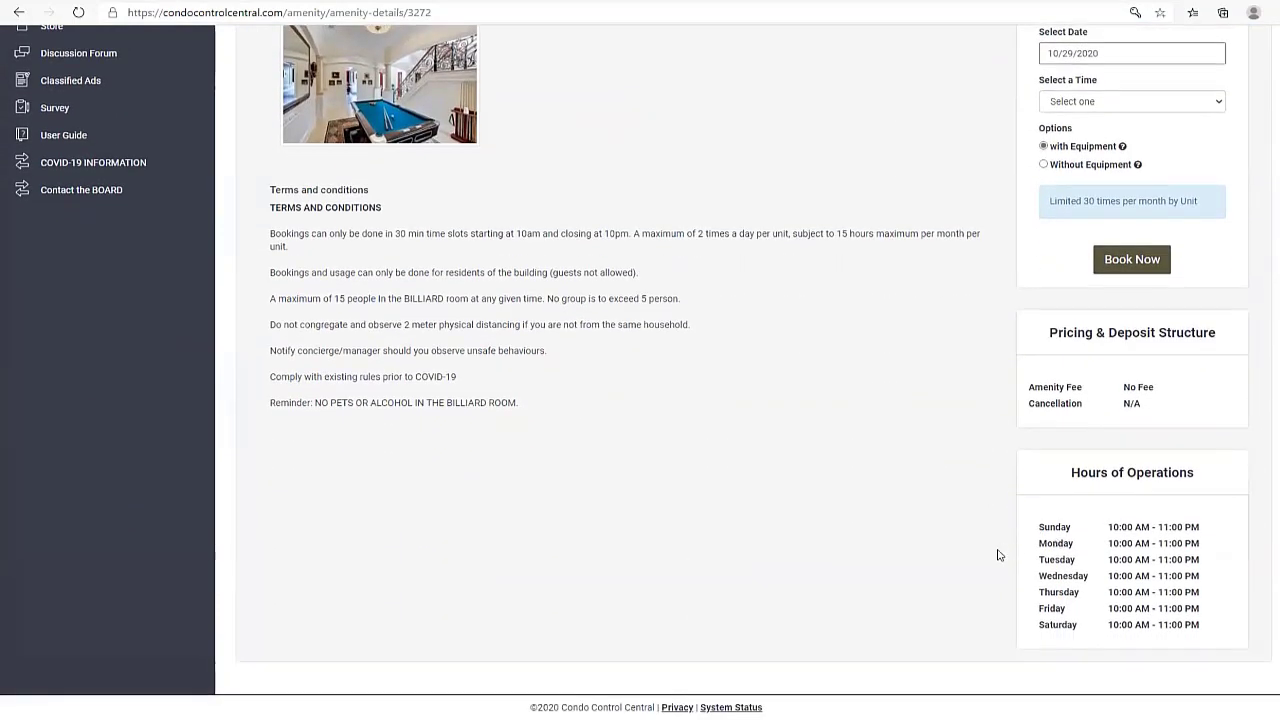
scroll(997, 555, "up", 4)
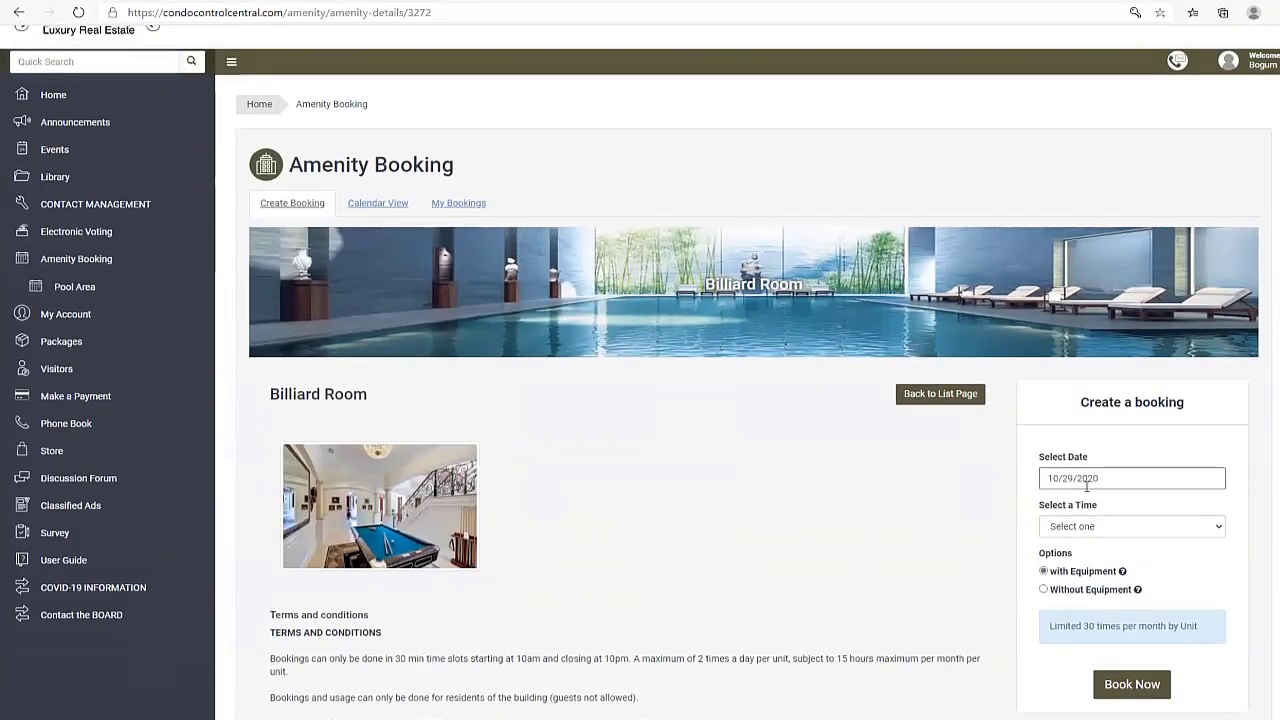
left_click(1095, 476)
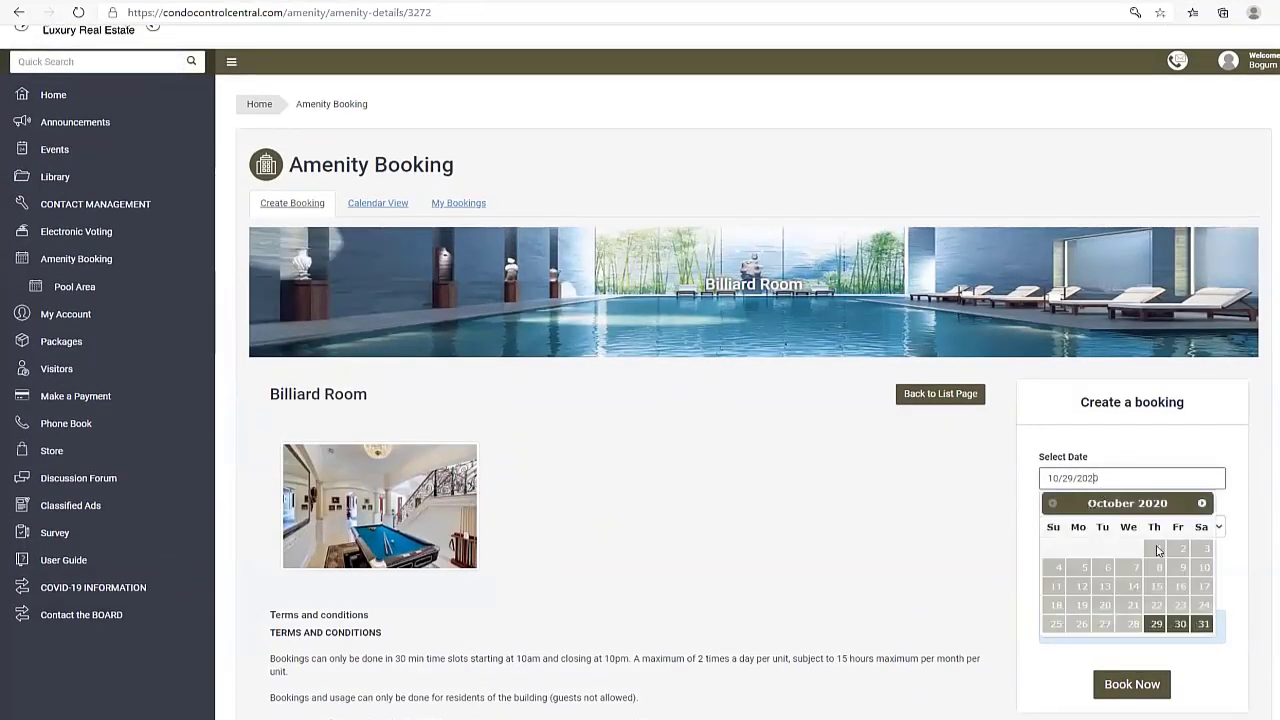
left_click(1203, 628)
left_click(1118, 524)
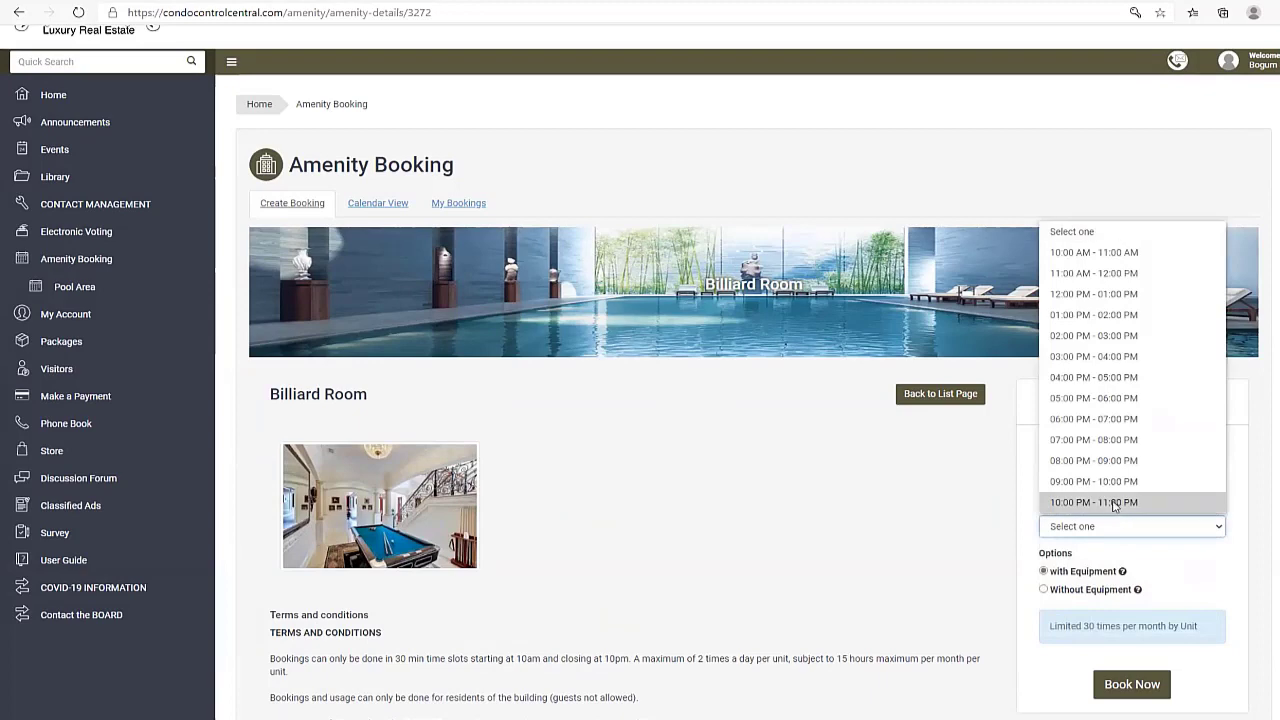
left_click(1114, 505)
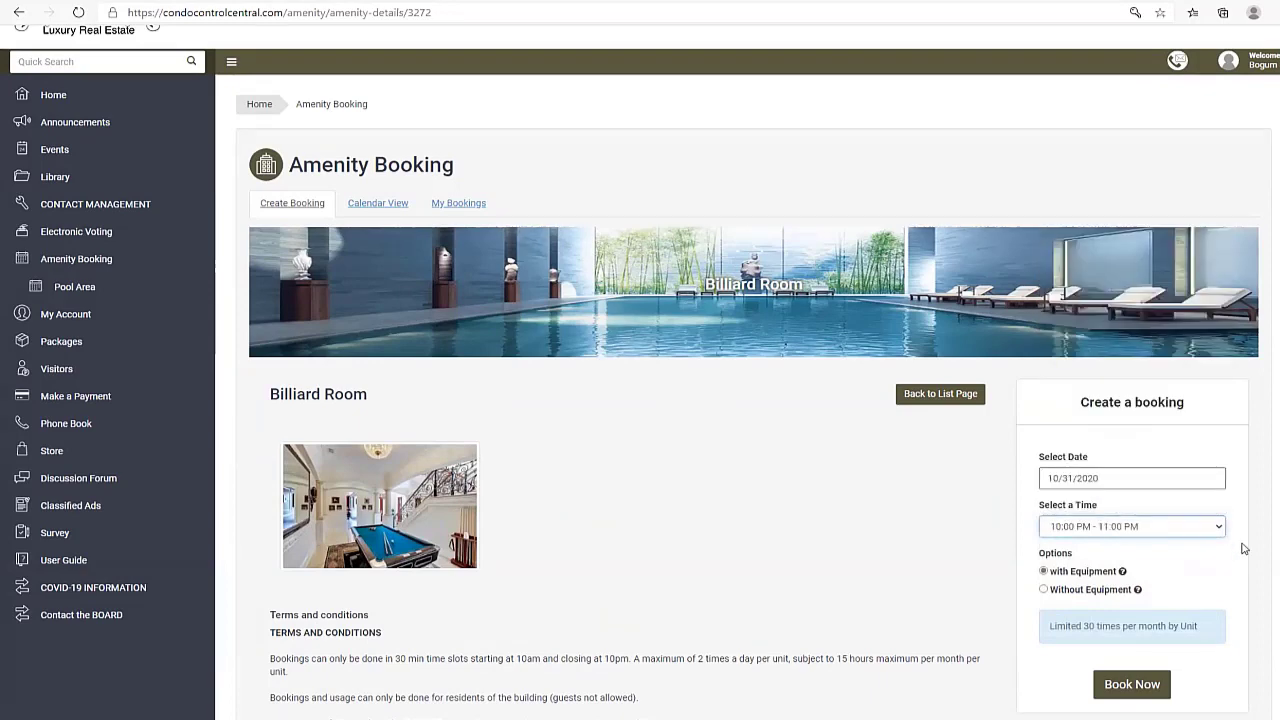
left_click(1128, 686)
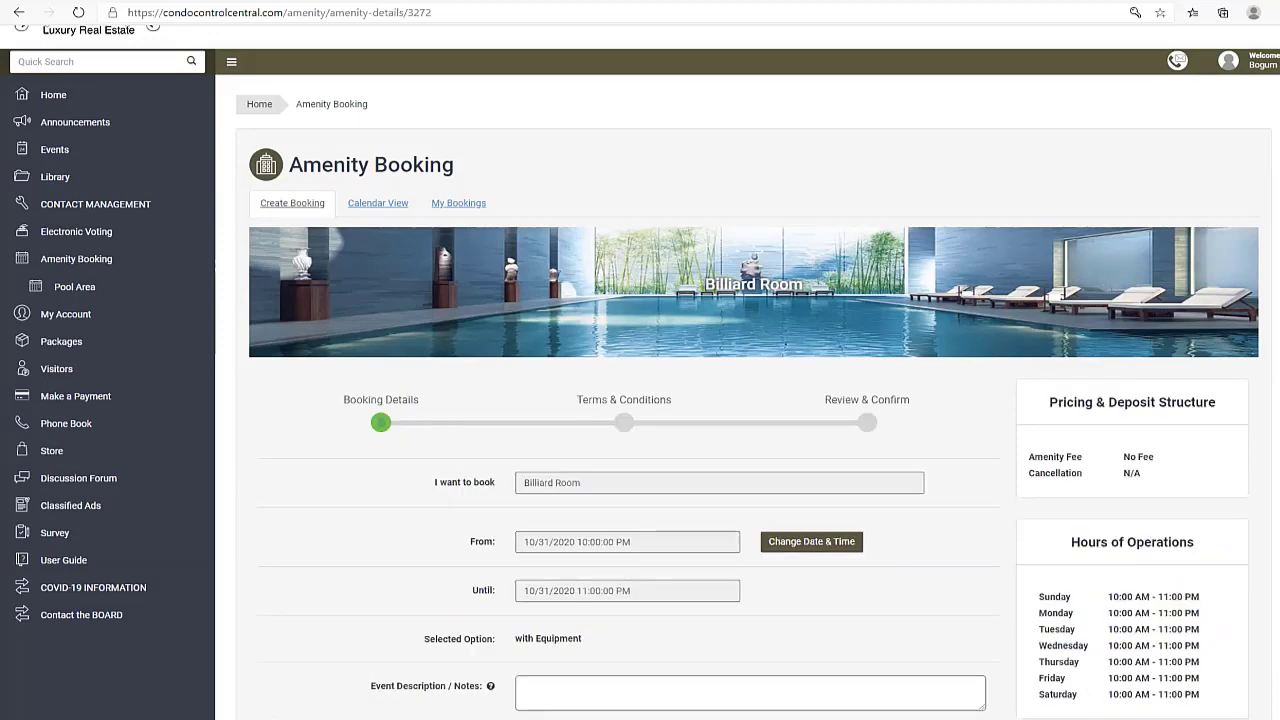
Step: Reopen the booking's date and time for changes, reselect the 10:00 PM - 11:00 PM slot and update the booking details
scroll(640, 370, "down", 2)
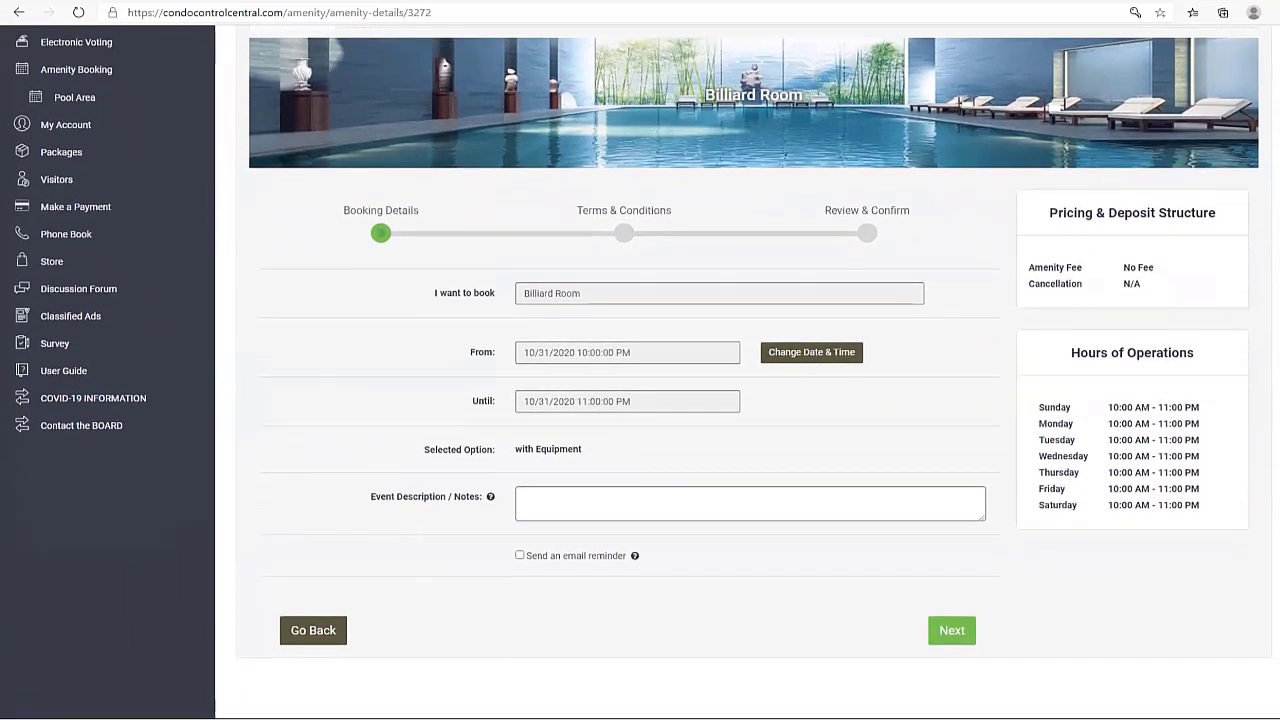
left_click(809, 355)
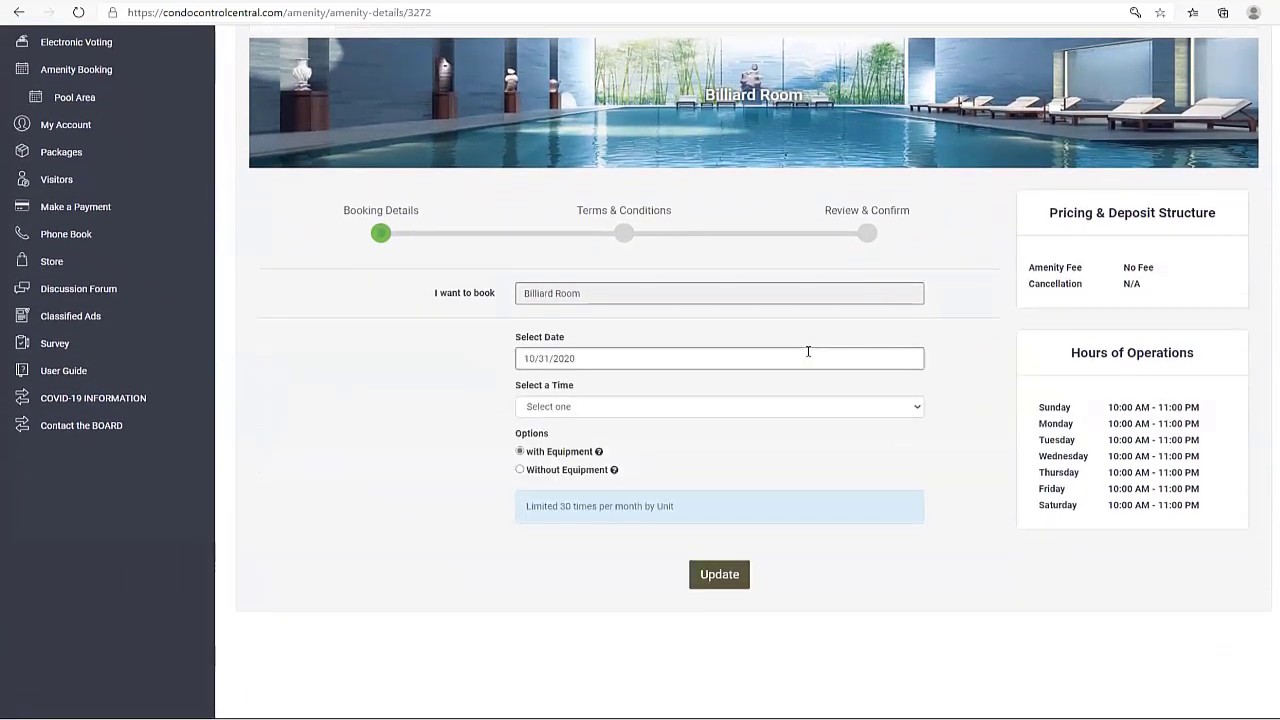
left_click(670, 408)
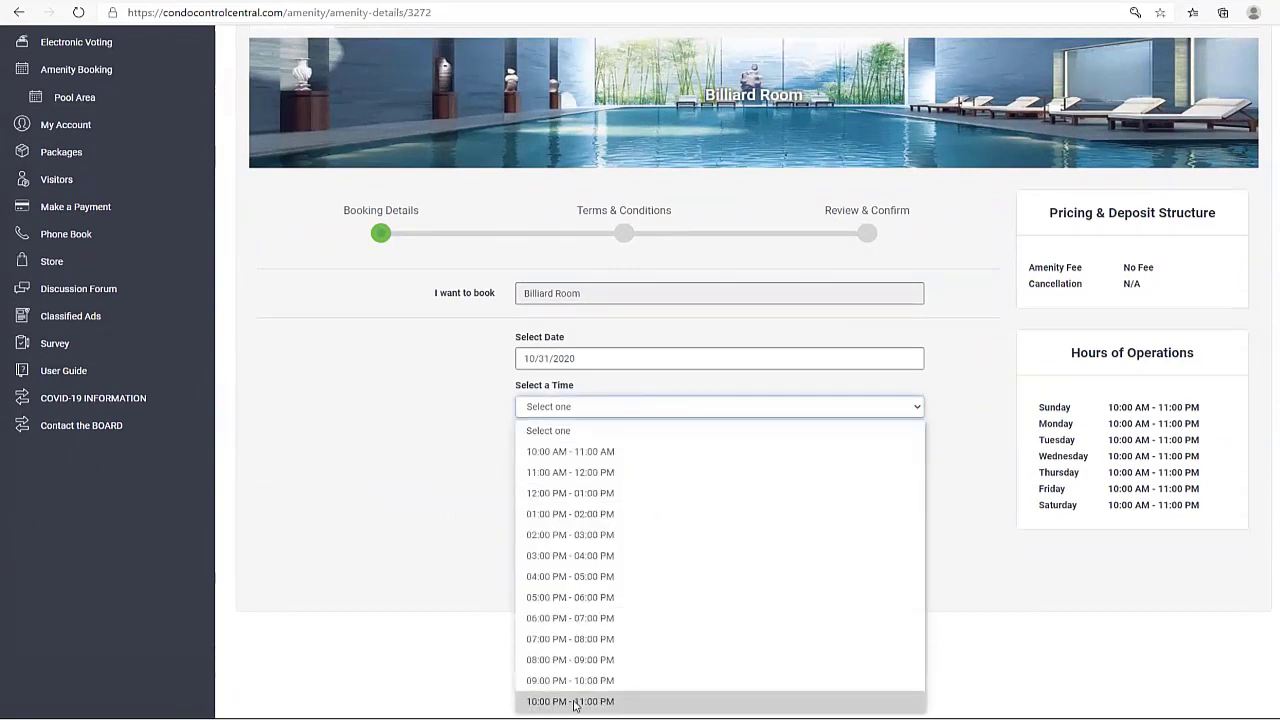
left_click(575, 703)
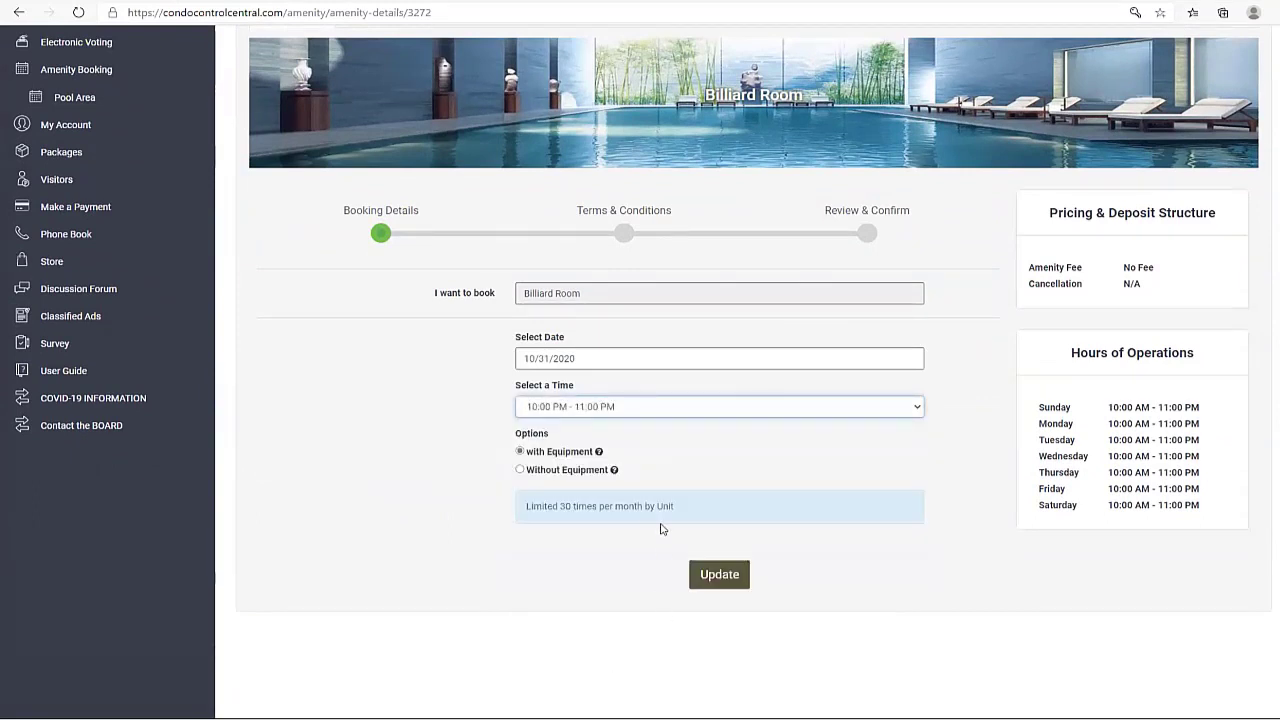
left_click(714, 580)
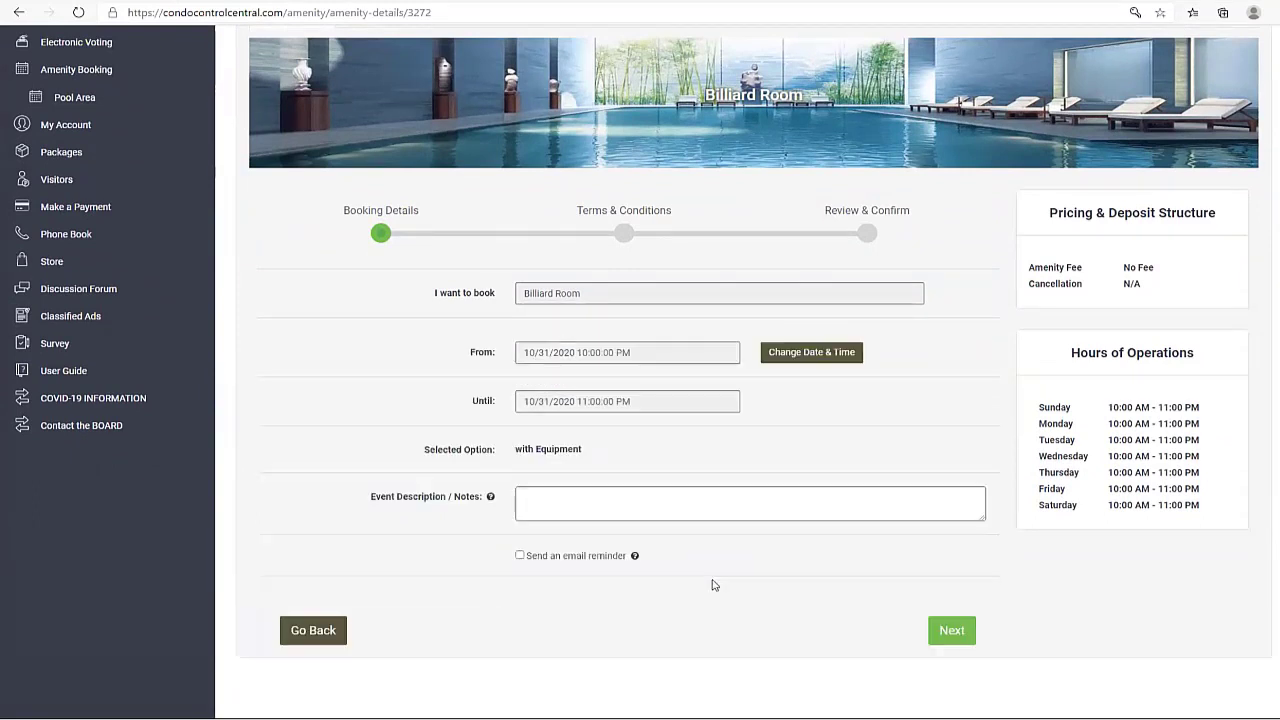
Step: Request an email reminder for the booking and advance to the terms and conditions
left_click(519, 556)
left_click(945, 630)
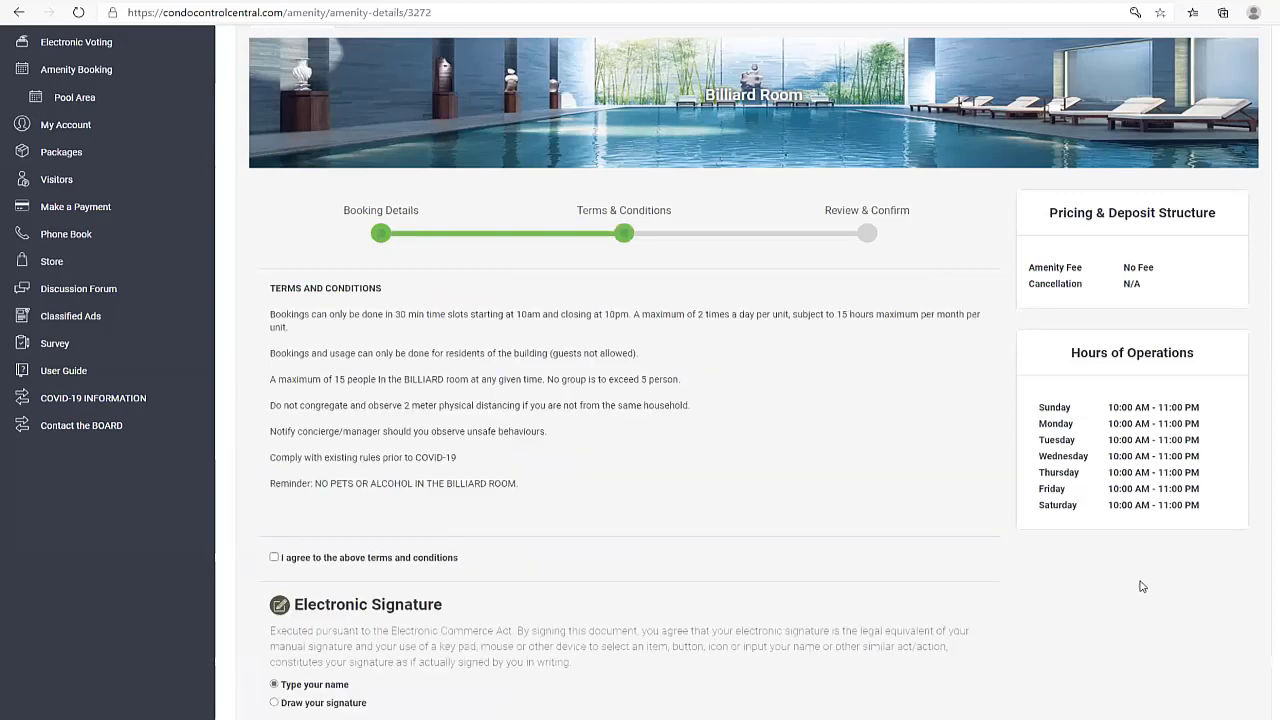
Step: Agree to the Billiard Room terms and conditions, sign with a drawn signature, and advance to the booking review
scroll(1136, 586, "down", 1)
scroll(1135, 586, "down", 1)
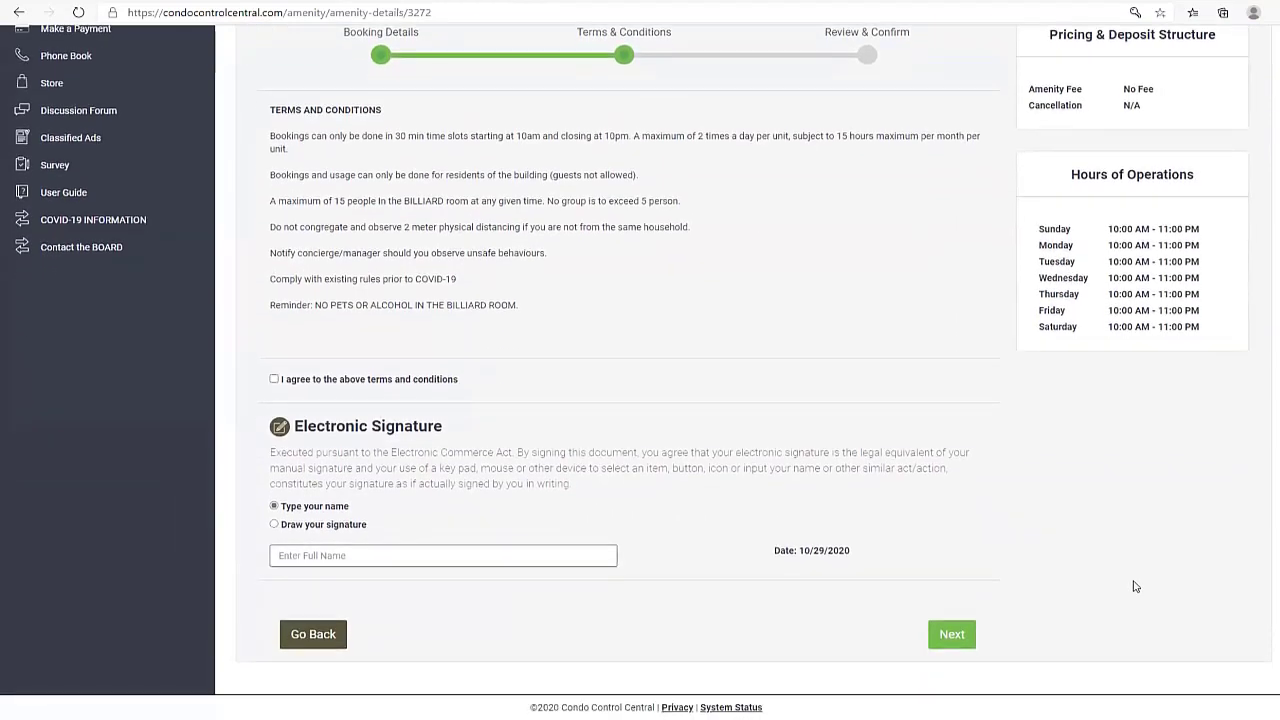
left_click(275, 381)
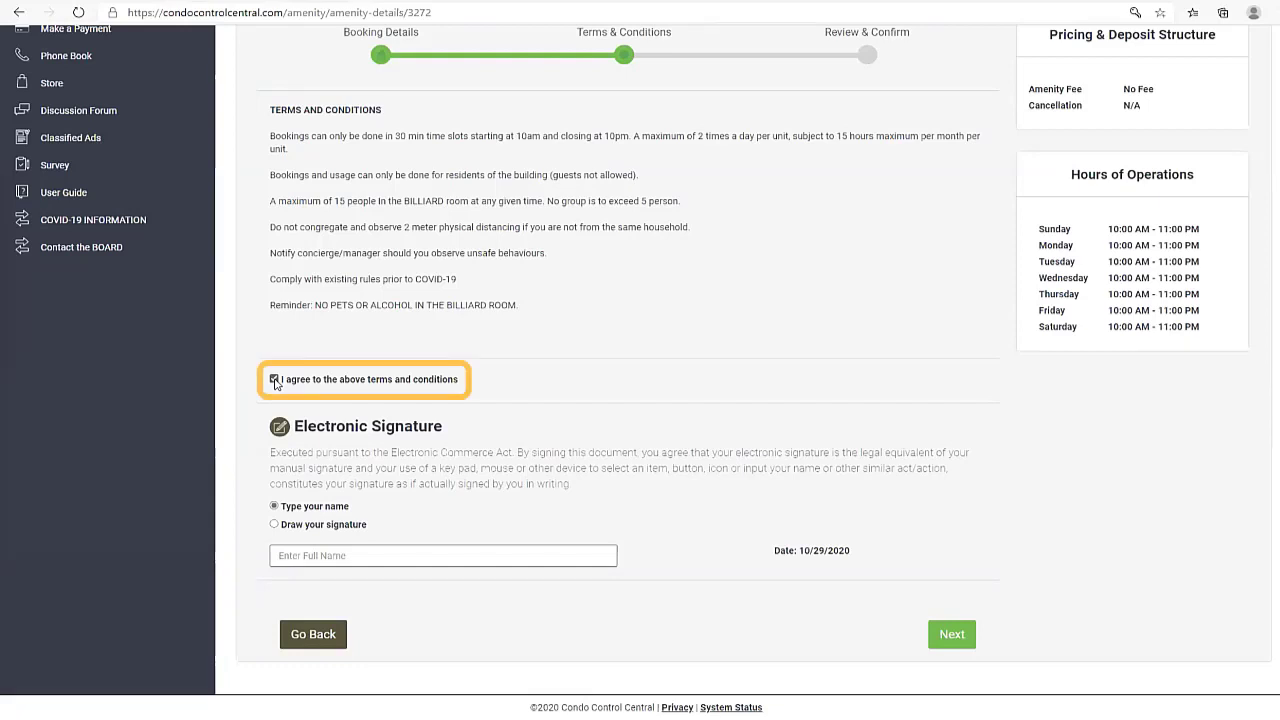
left_click(292, 526)
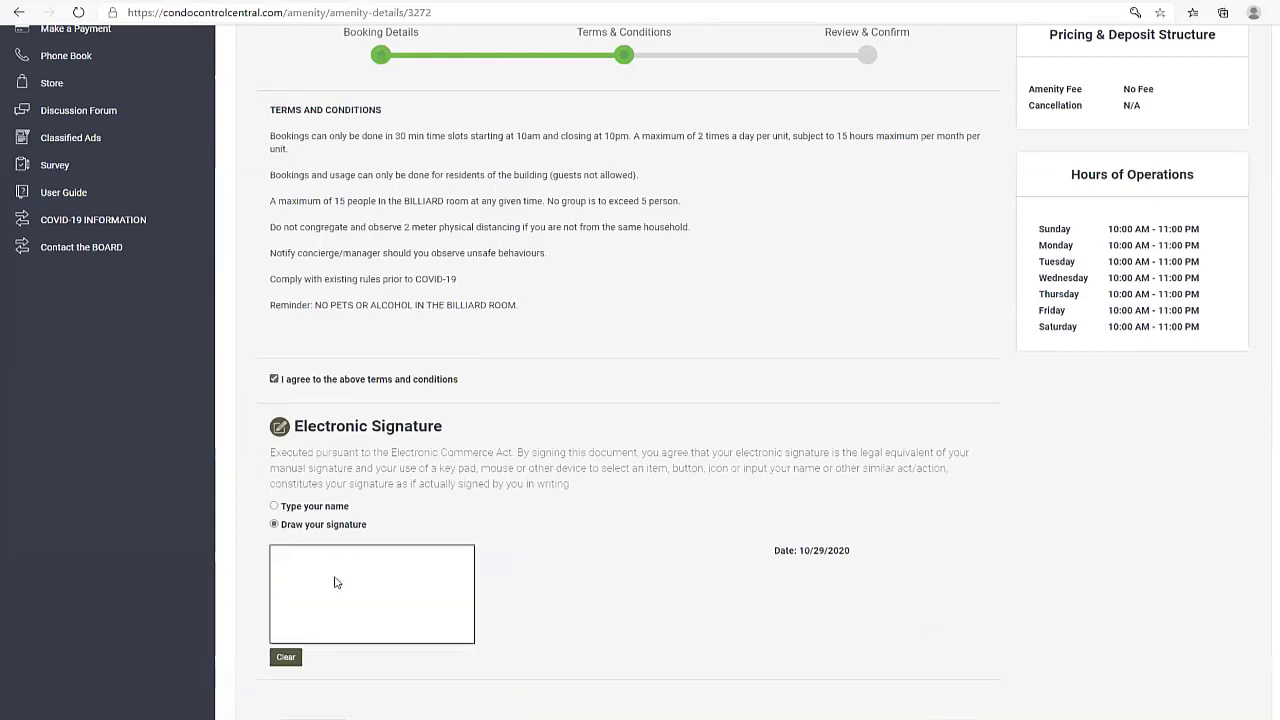
mouse_move(335, 582)
left_mouse_down()
mouse_move(337, 606)
mouse_move(382, 590)
left_mouse_up()
scroll(831, 609, "down", 1)
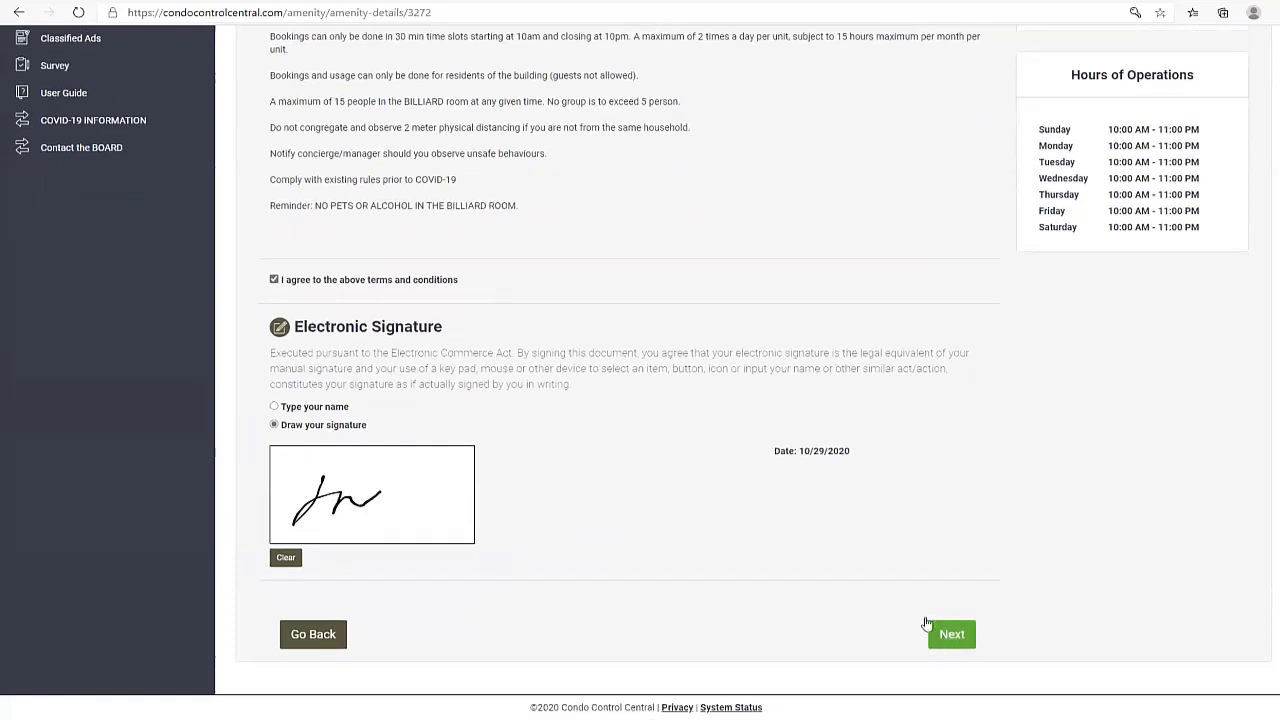
left_click(948, 633)
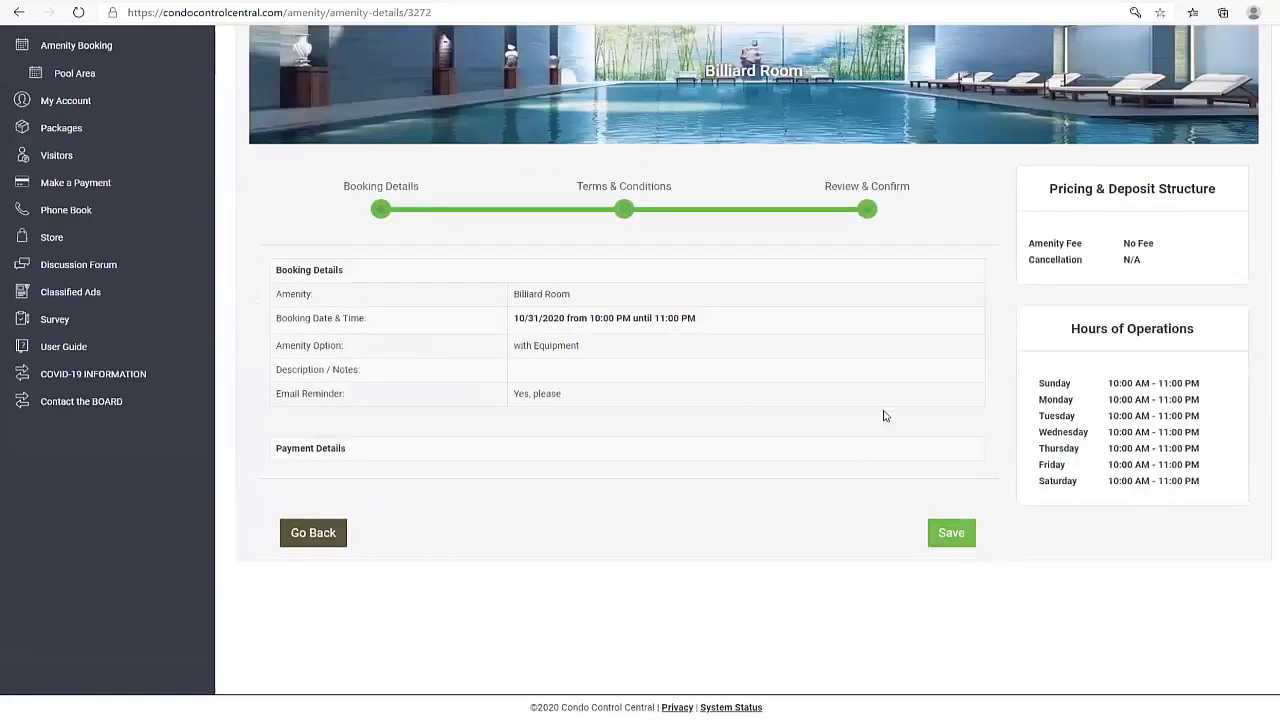